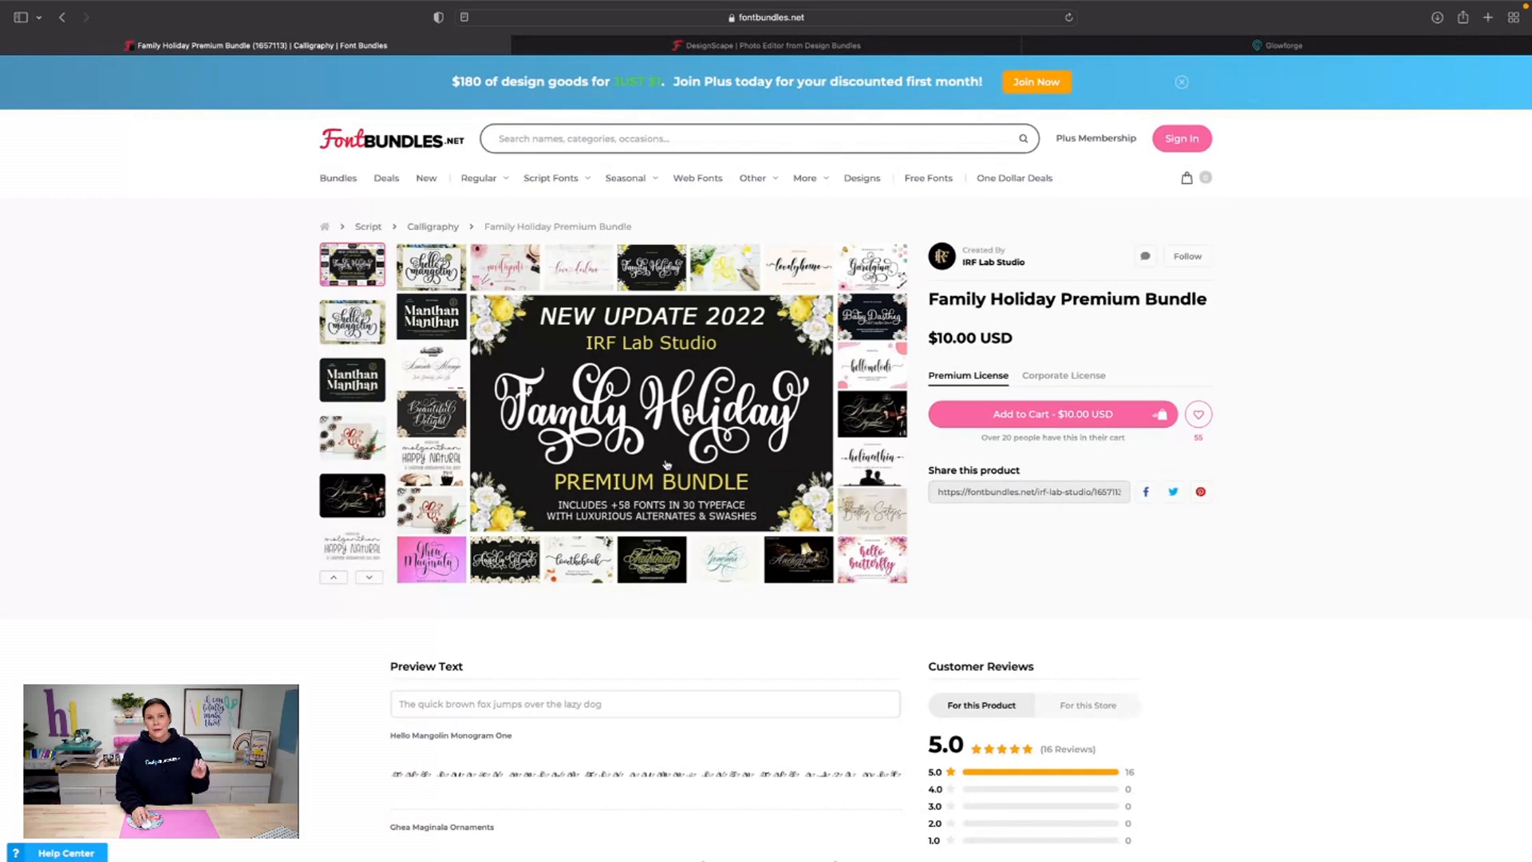
Step: Look through the Family Holiday Premium Bundle's preview images and view the enlarged hellomelodi font preview
scroll(371, 502, down, 2)
scroll(370, 502, up, 2)
scroll(369, 428, down, 5)
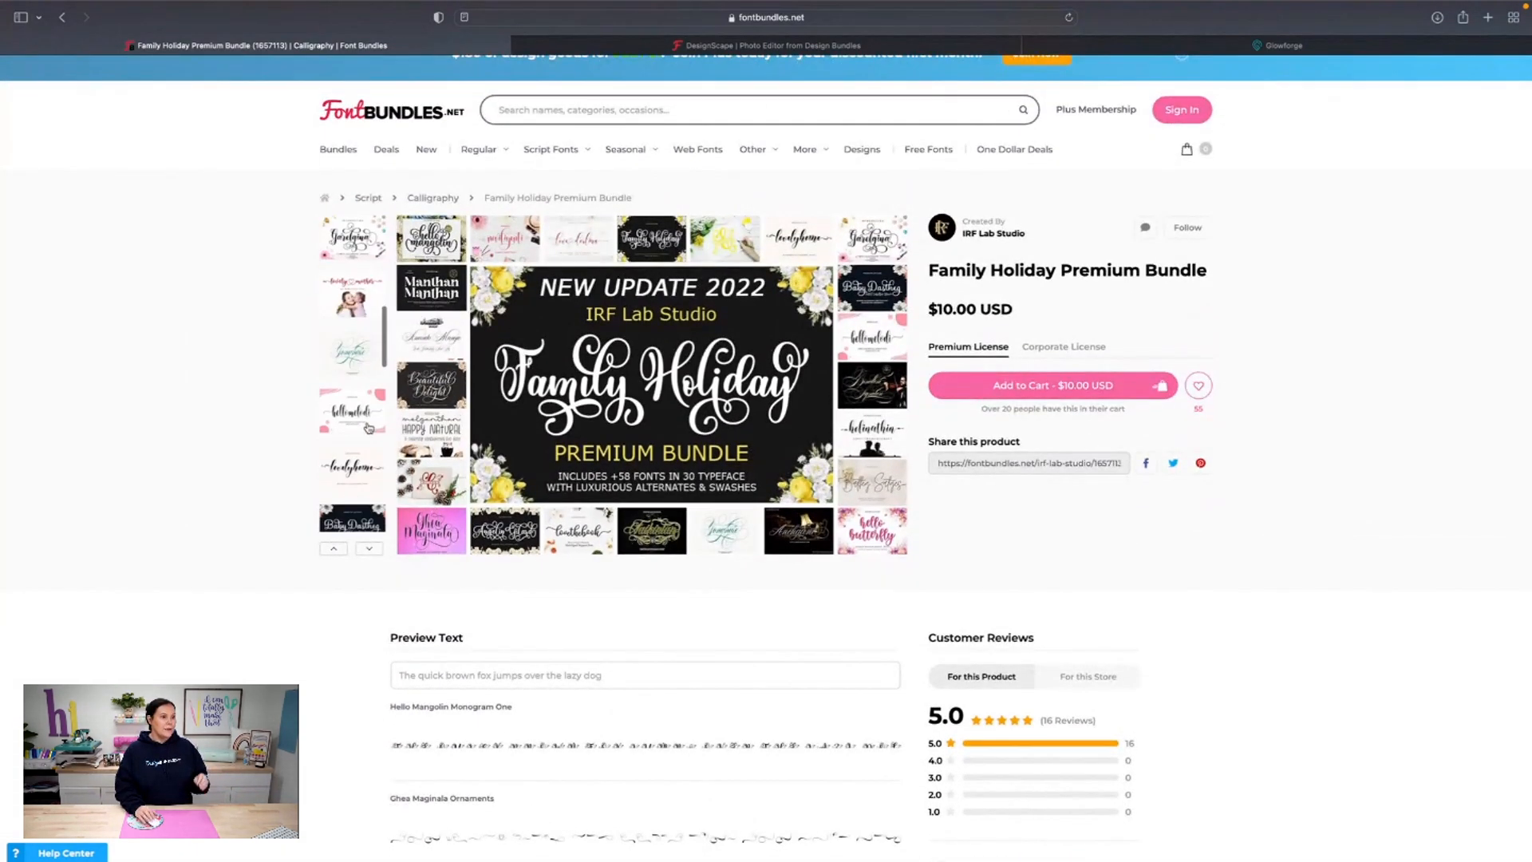
scroll(368, 429, down, 1)
click(349, 367)
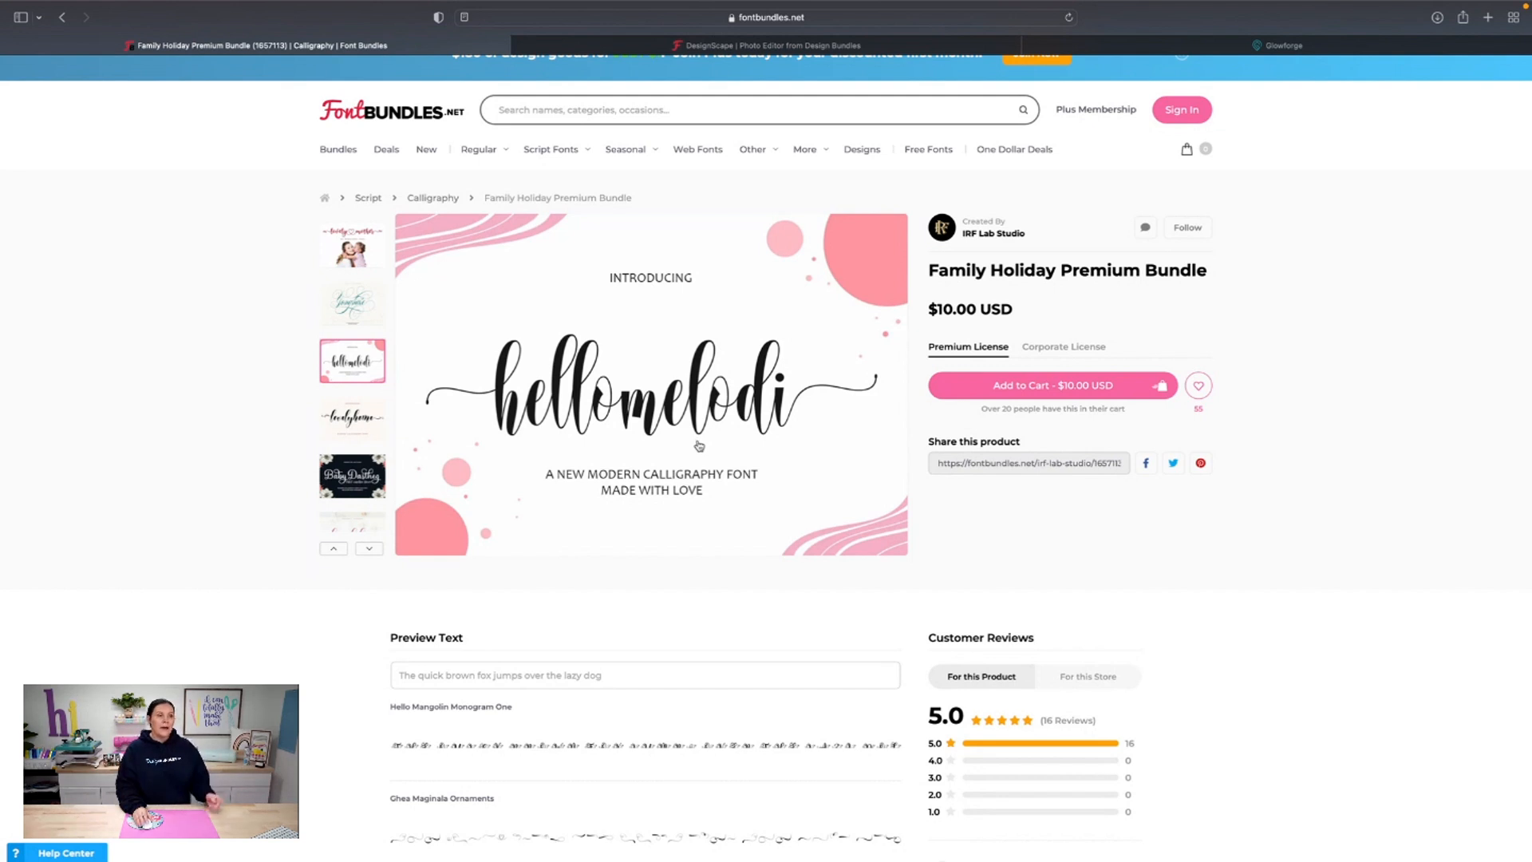
scroll(740, 452, up, 1)
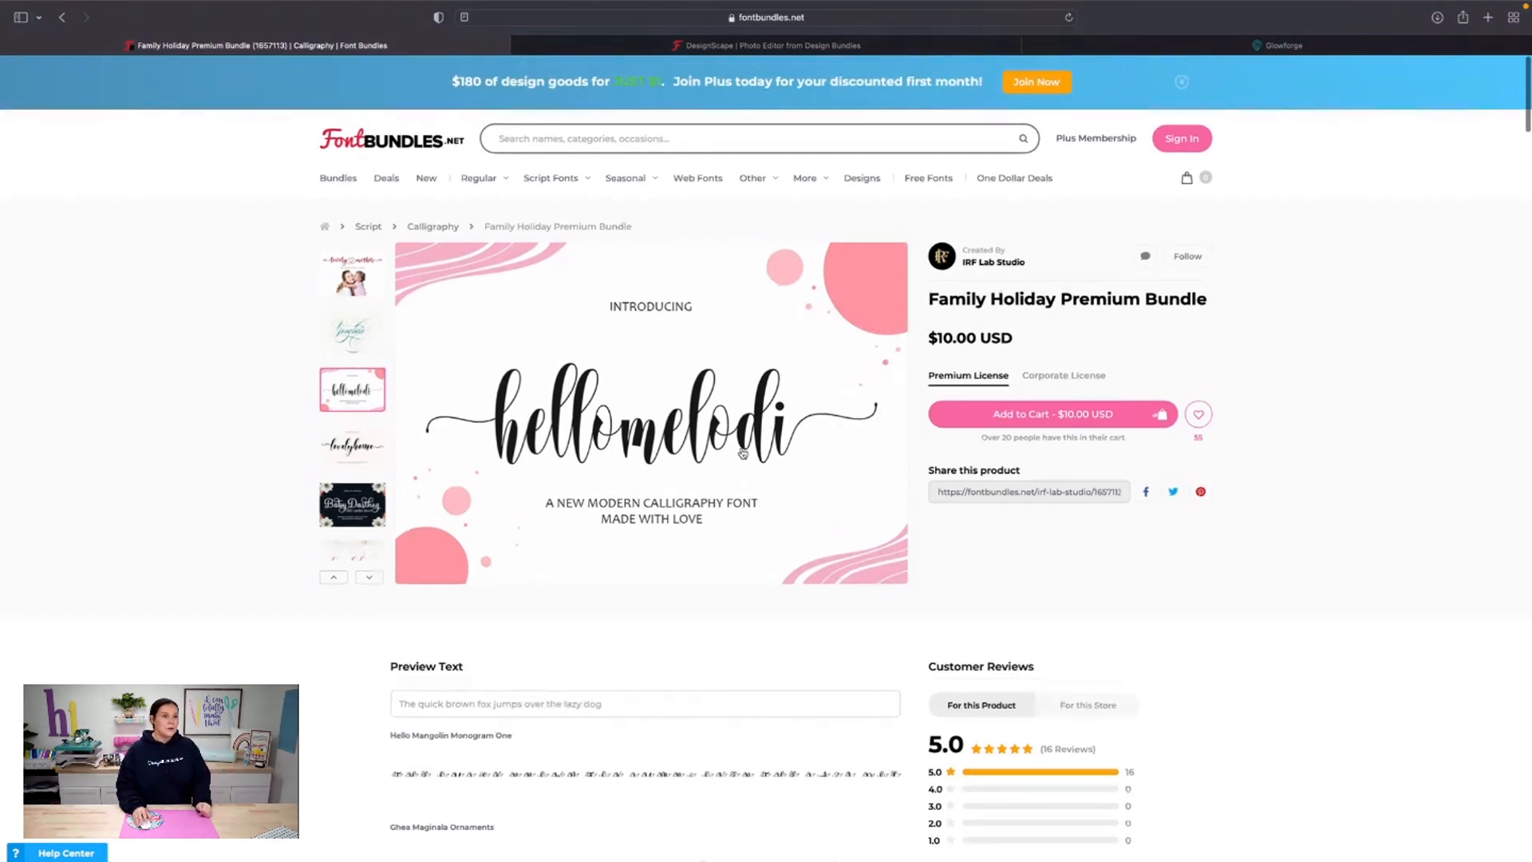
Step: View the Font Bundles Plus membership page, and open the Plus Membership page on designbundles.net
click(1095, 143)
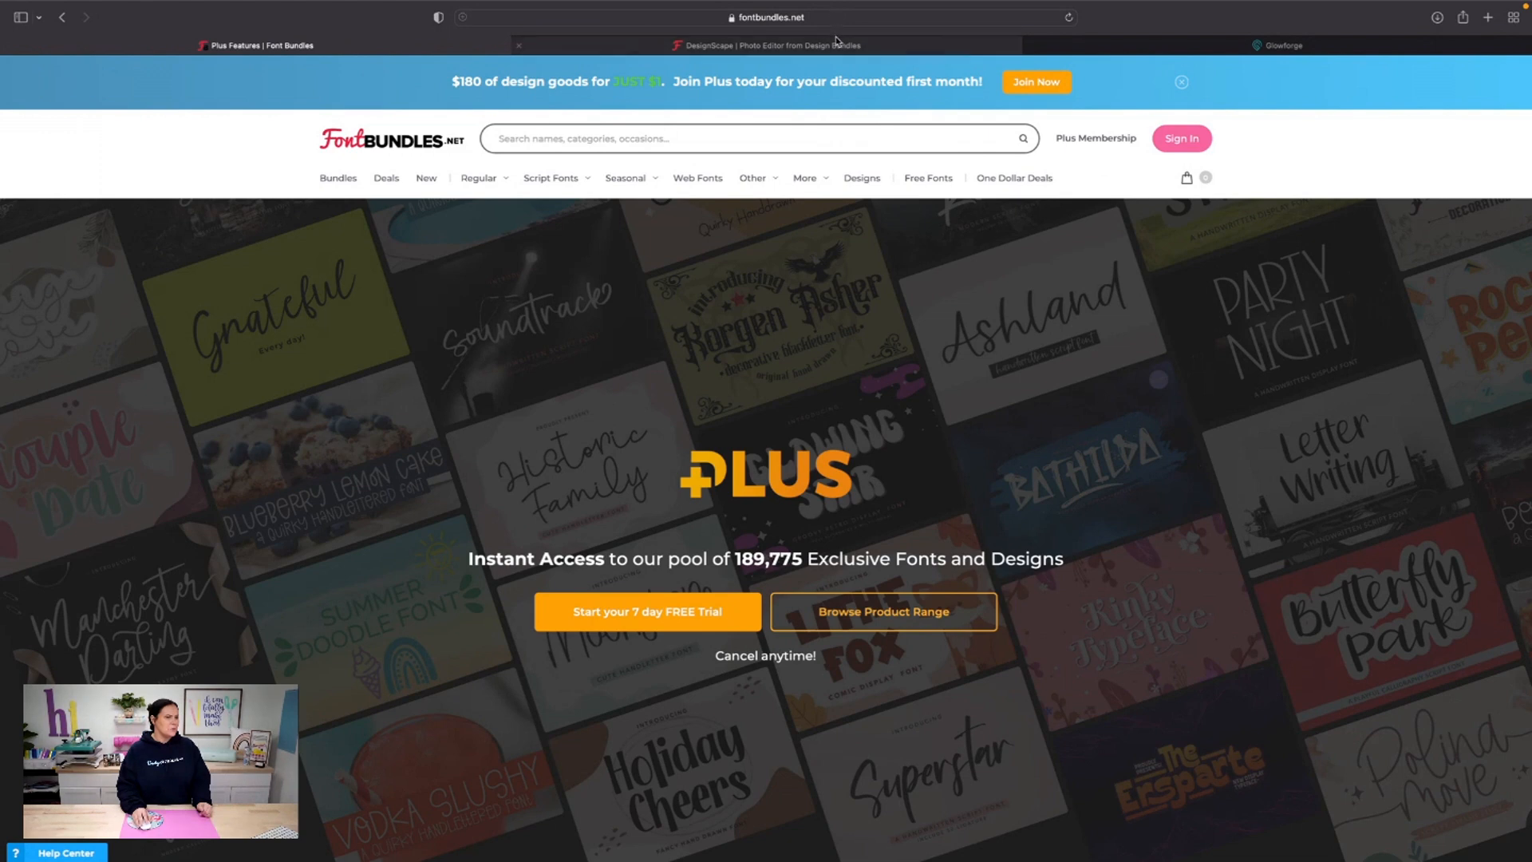
click(773, 11)
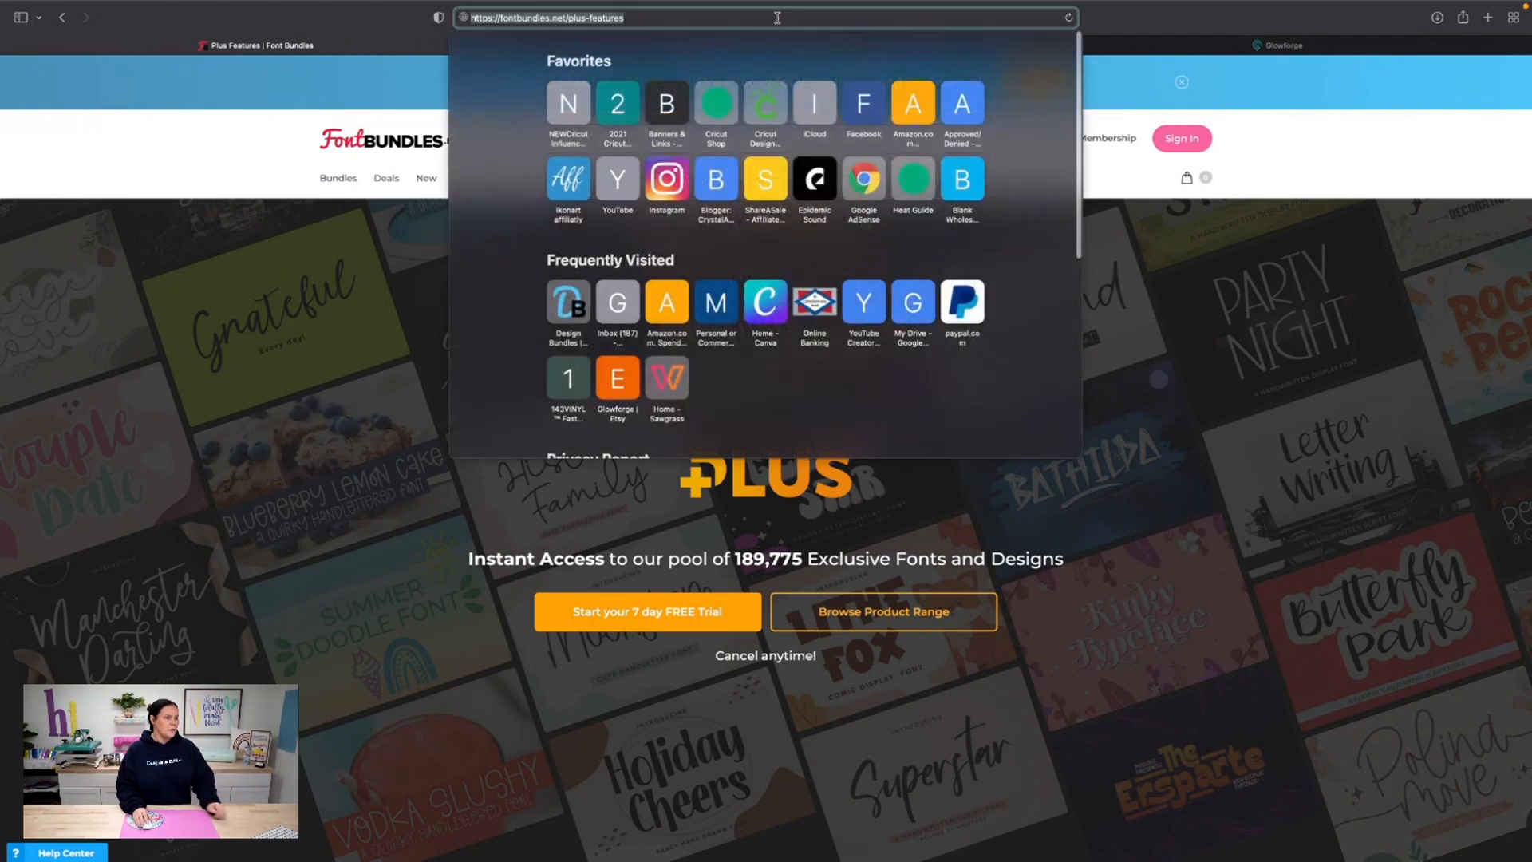
text(designbundles.net)
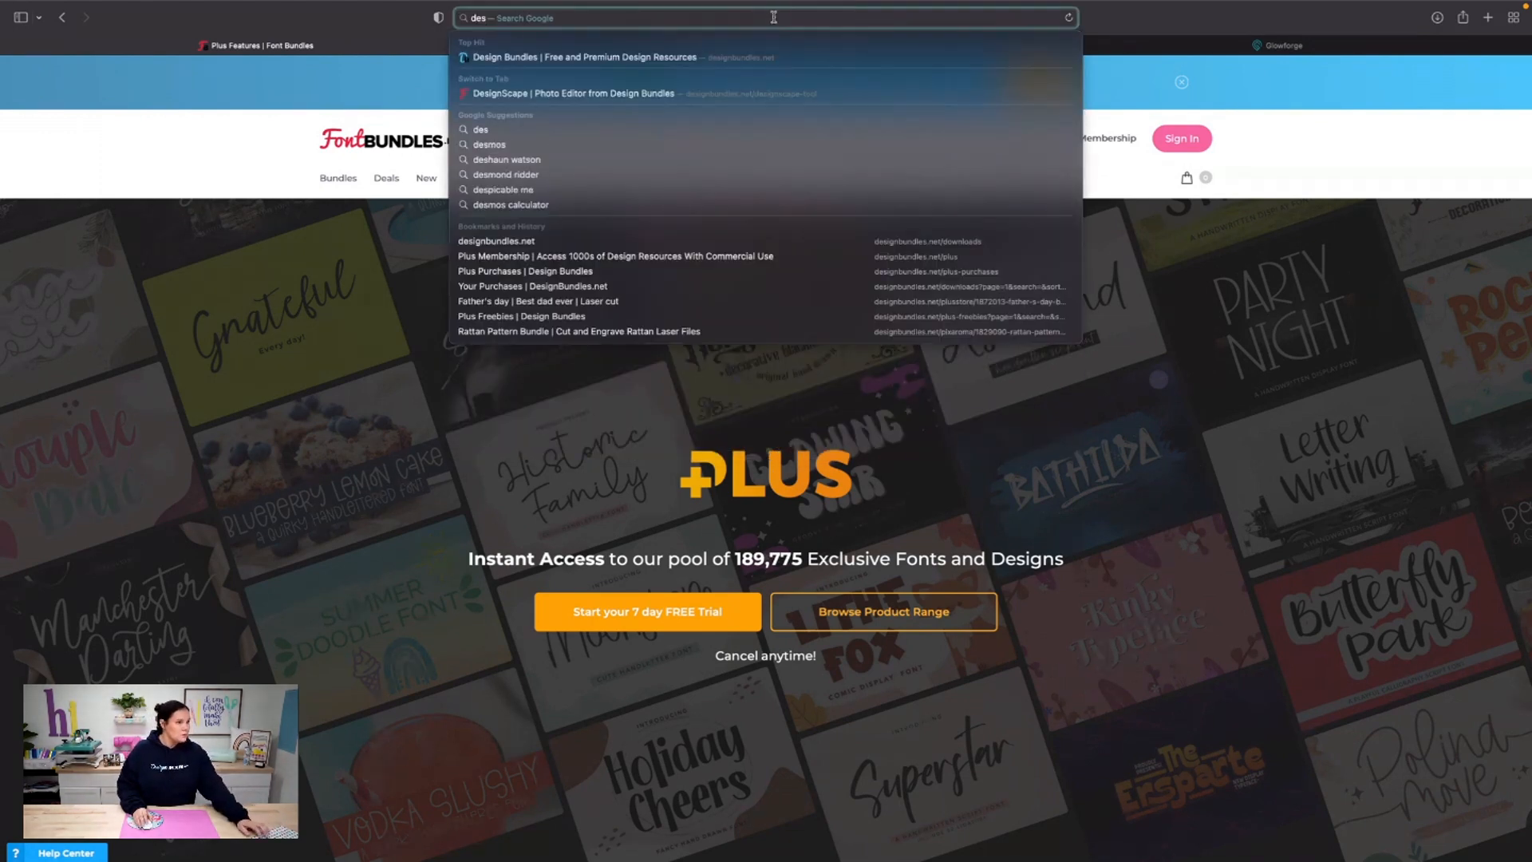
click(669, 62)
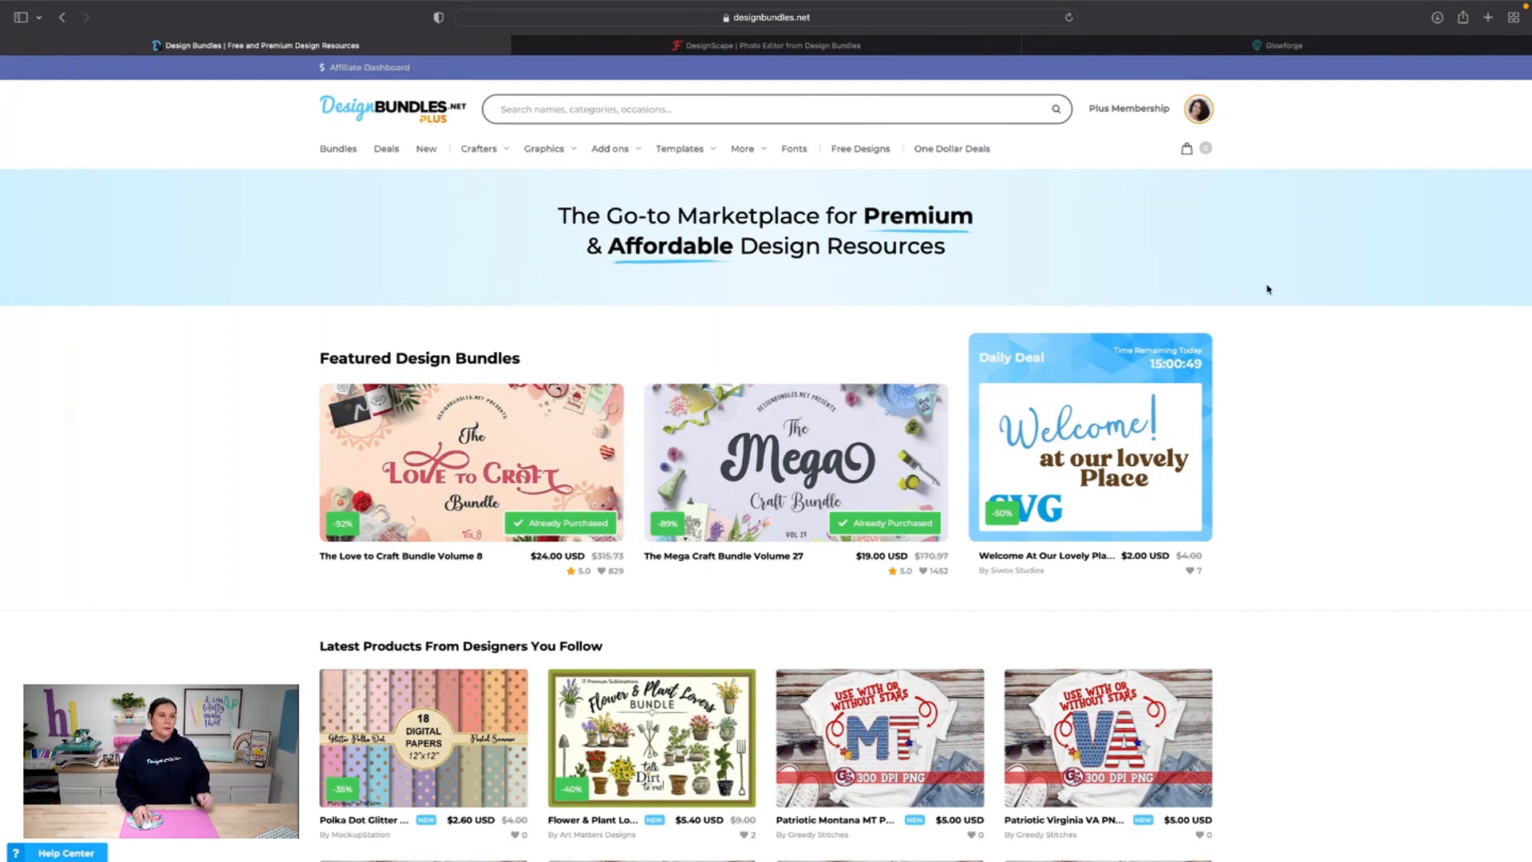
click(1134, 109)
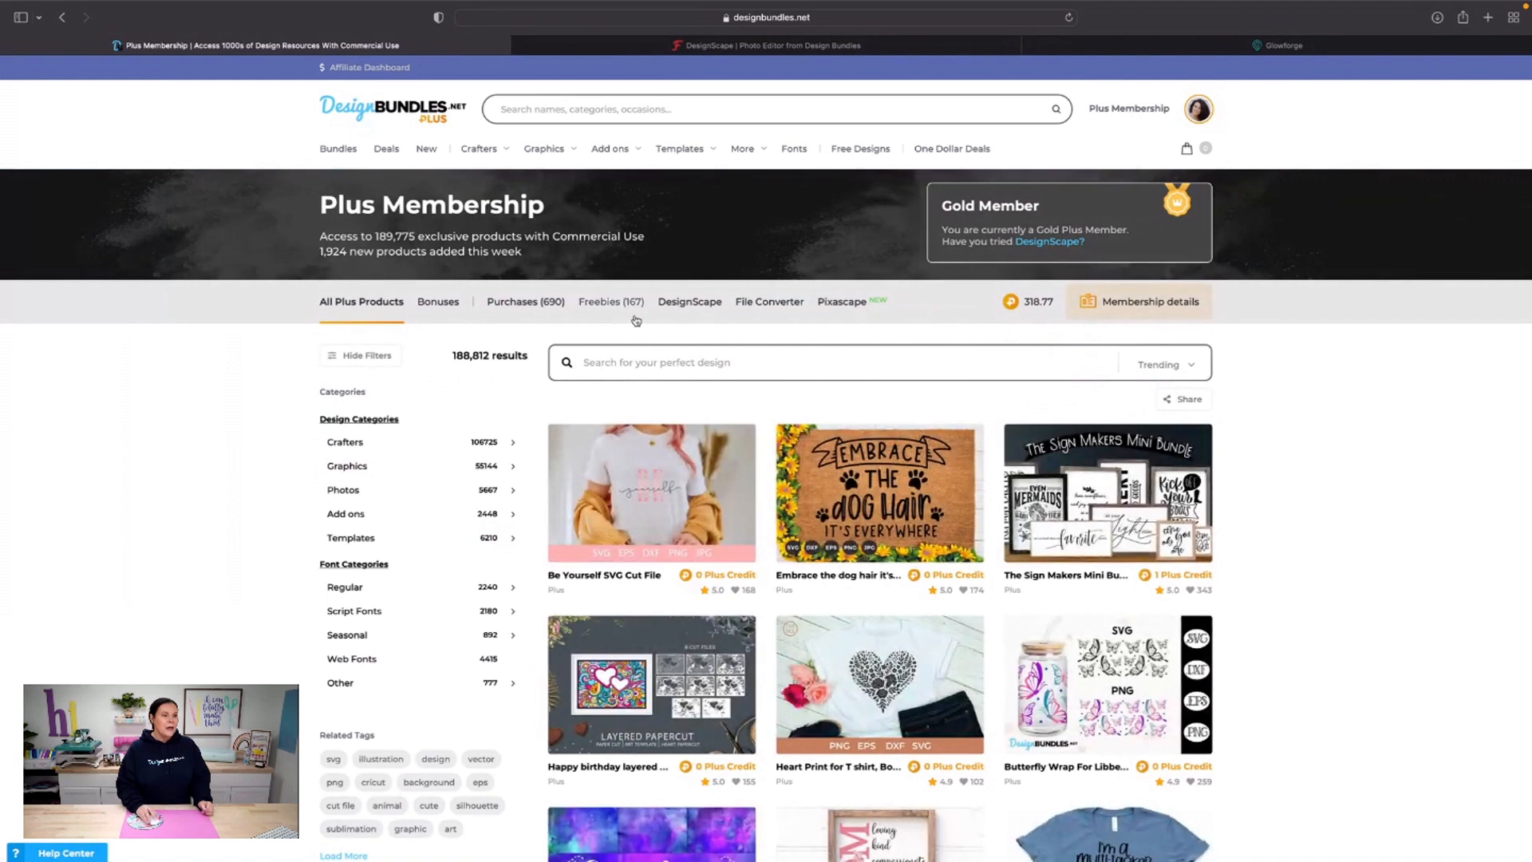
Step: Launch the DesignScape editor from the Plus Membership page and close the surplus browser tab
click(673, 300)
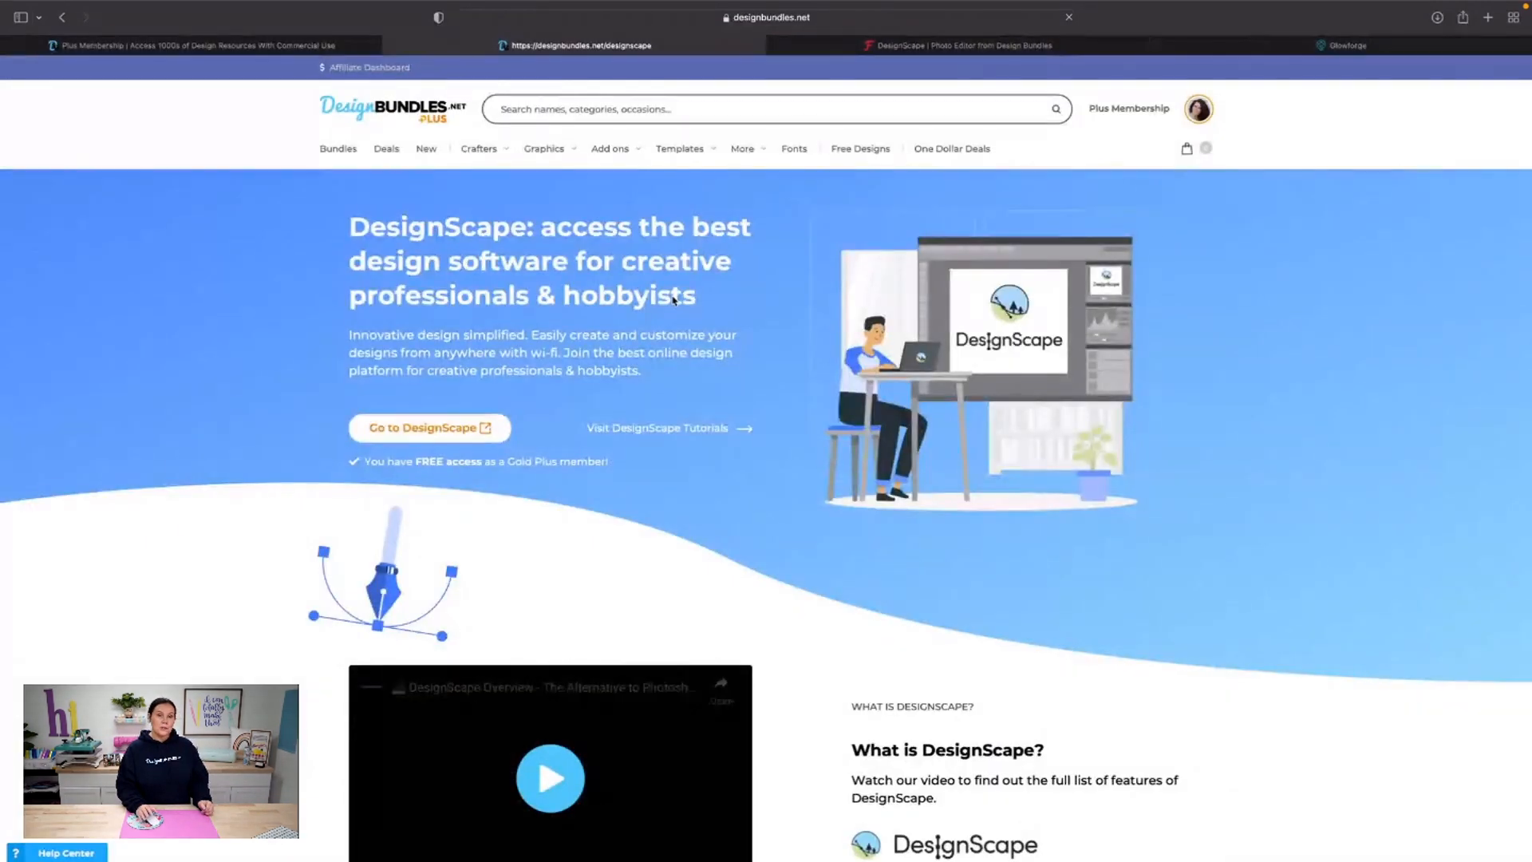
scroll(657, 304, down, 1)
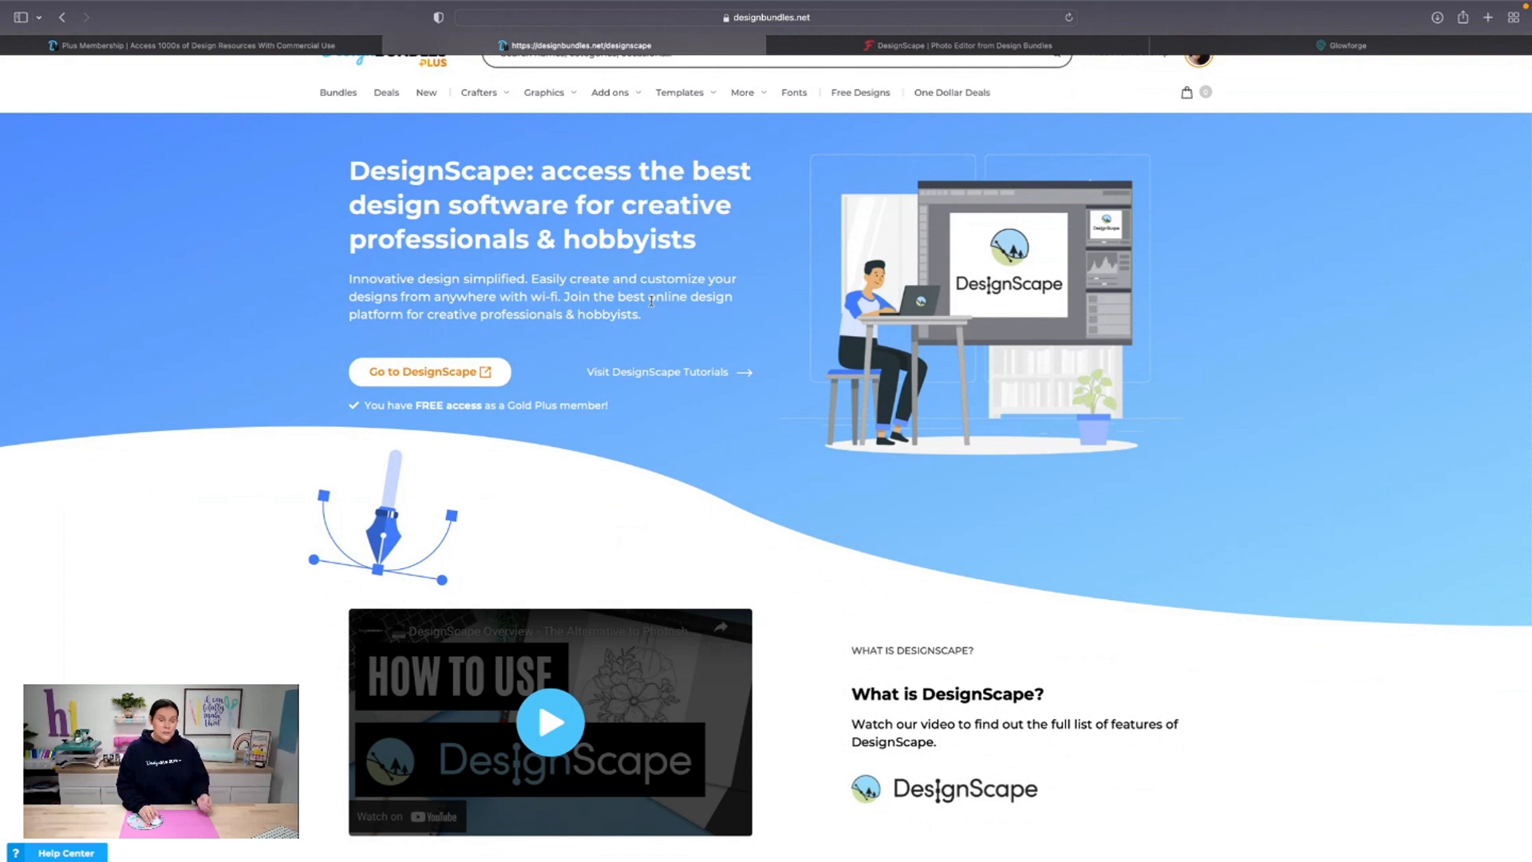
click(399, 375)
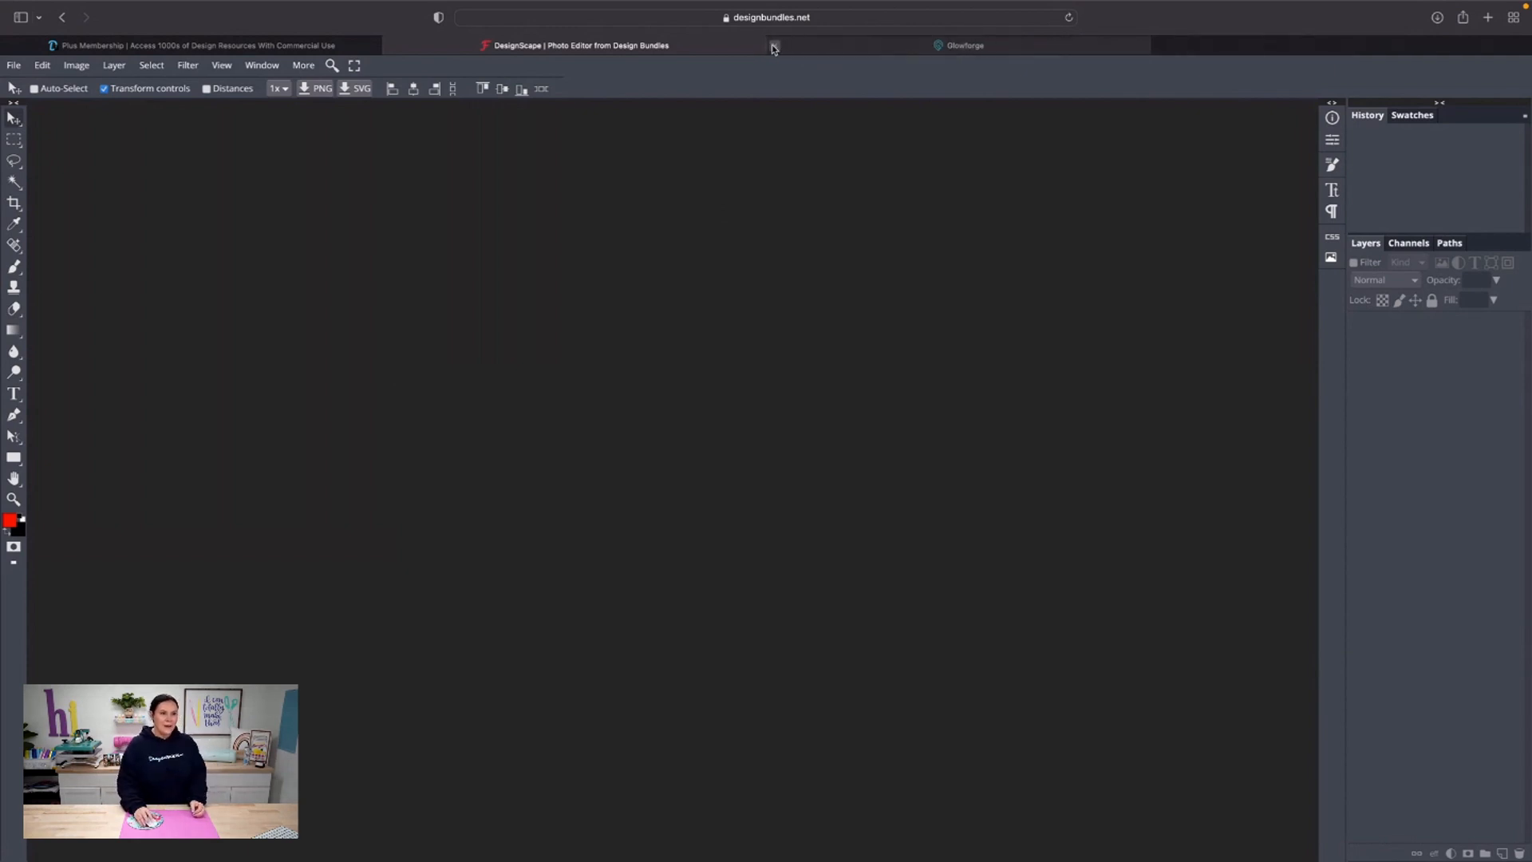
click(774, 47)
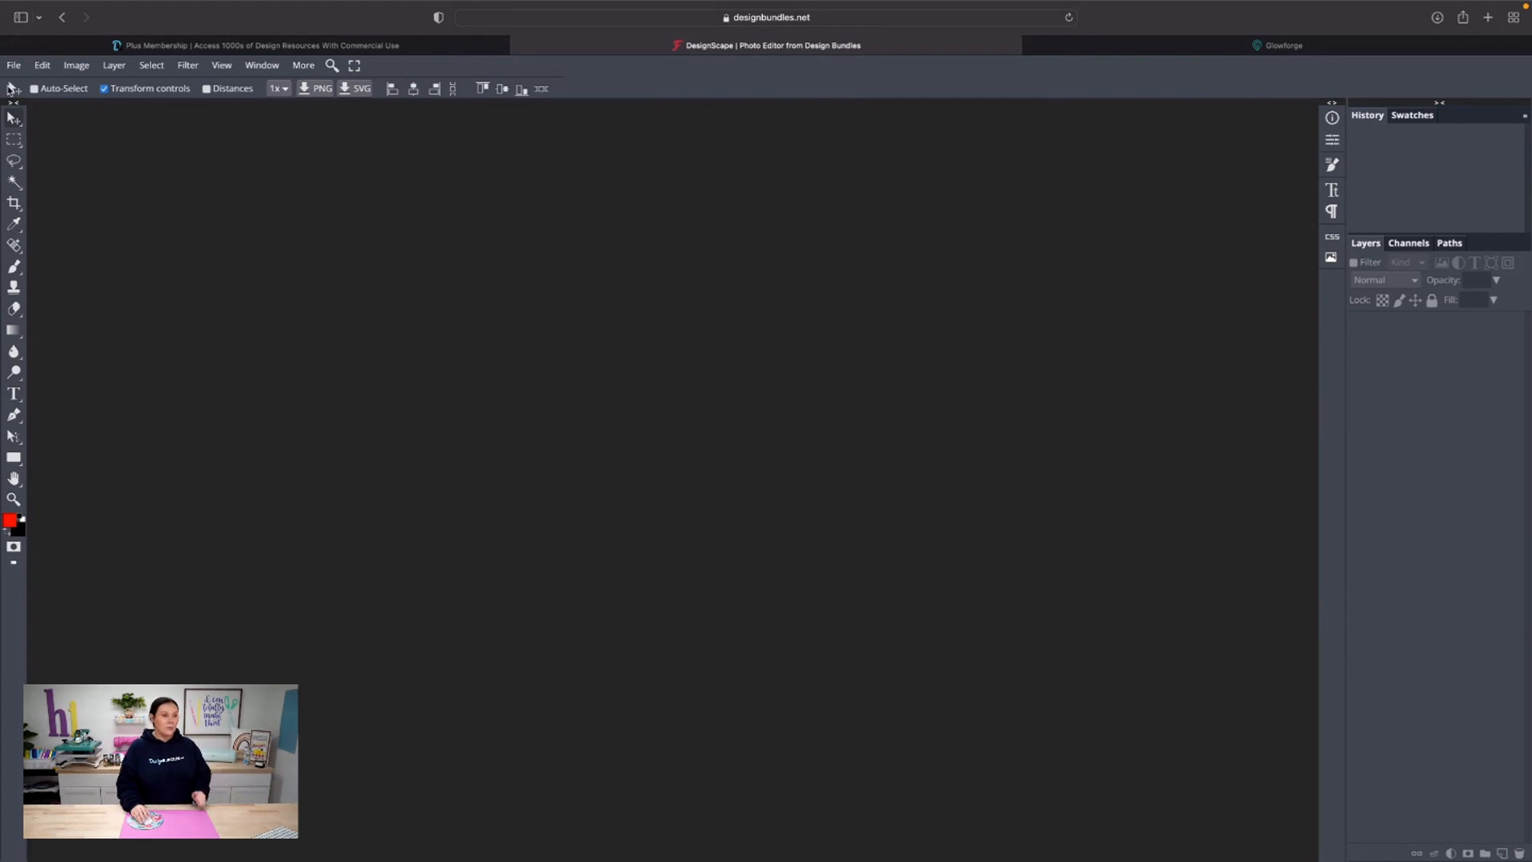
Step: Create a new Letter-size print project, 8.5 x 11 in at 300 DPI, with a transparent background
click(14, 65)
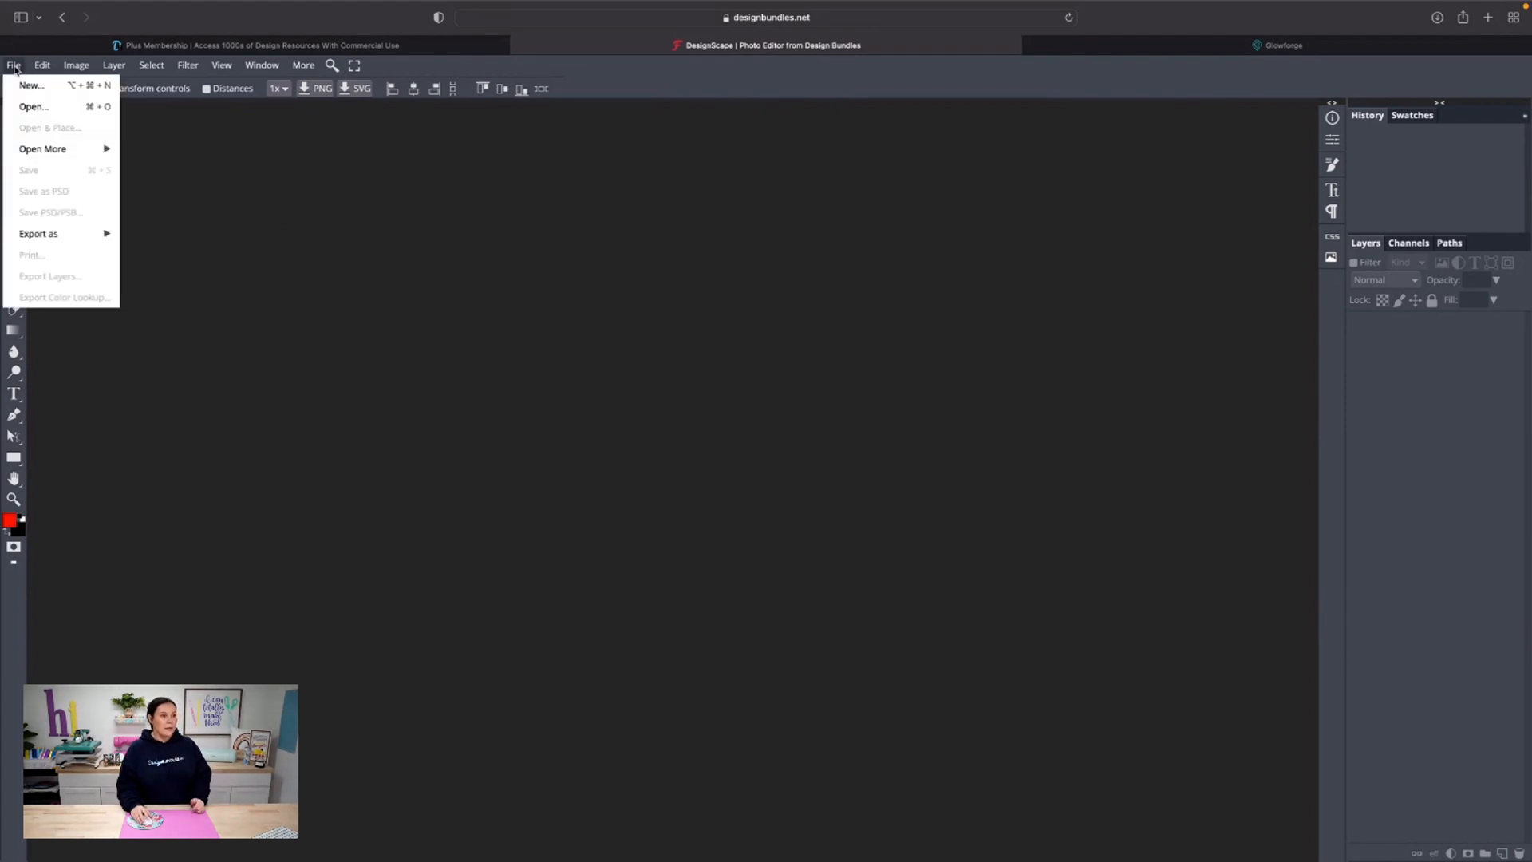
click(60, 89)
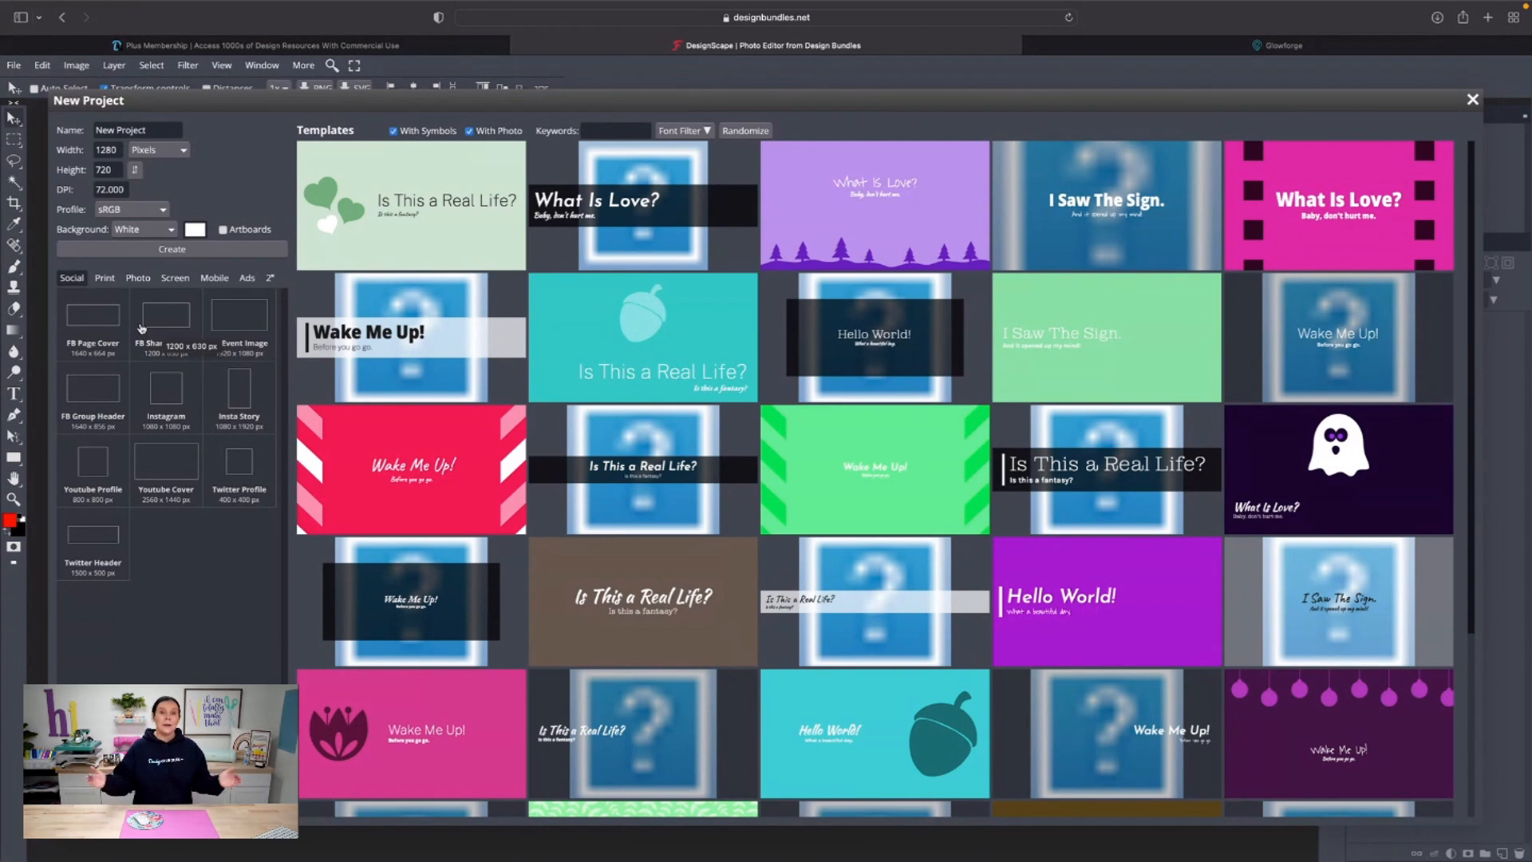
click(103, 280)
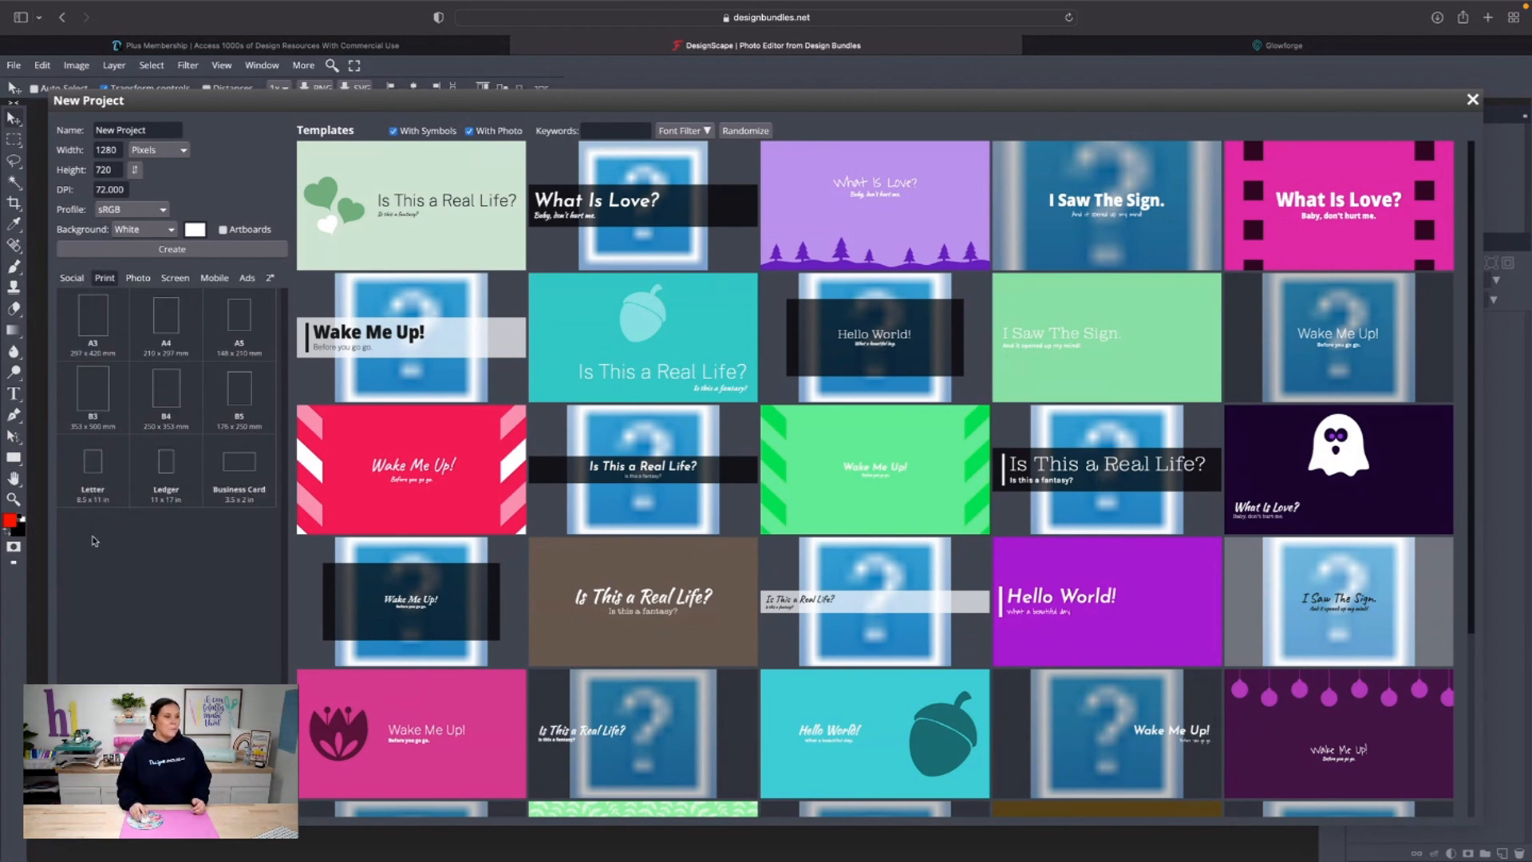
click(87, 479)
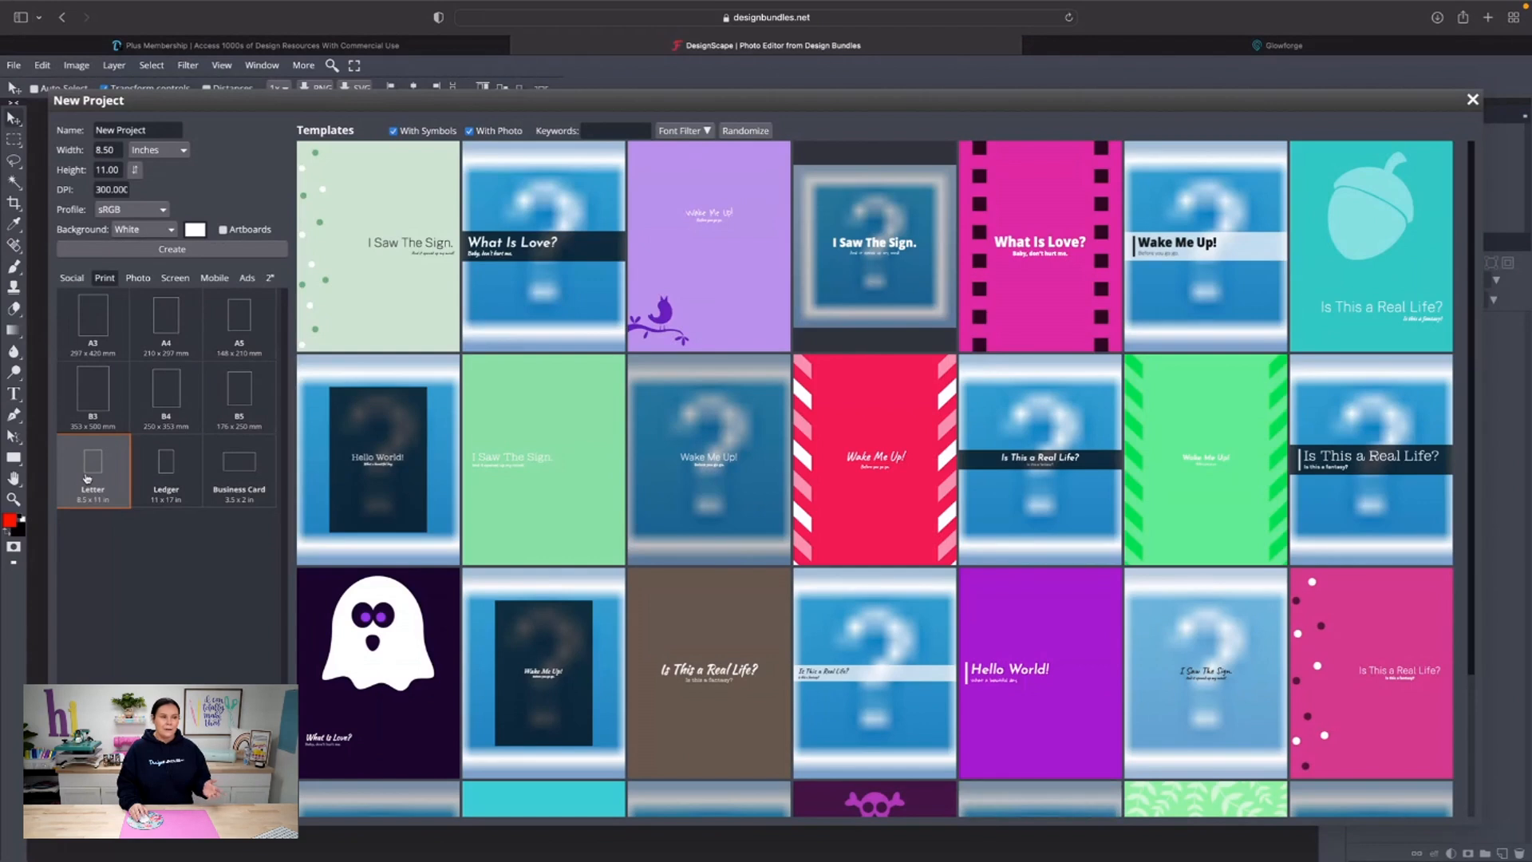
click(148, 231)
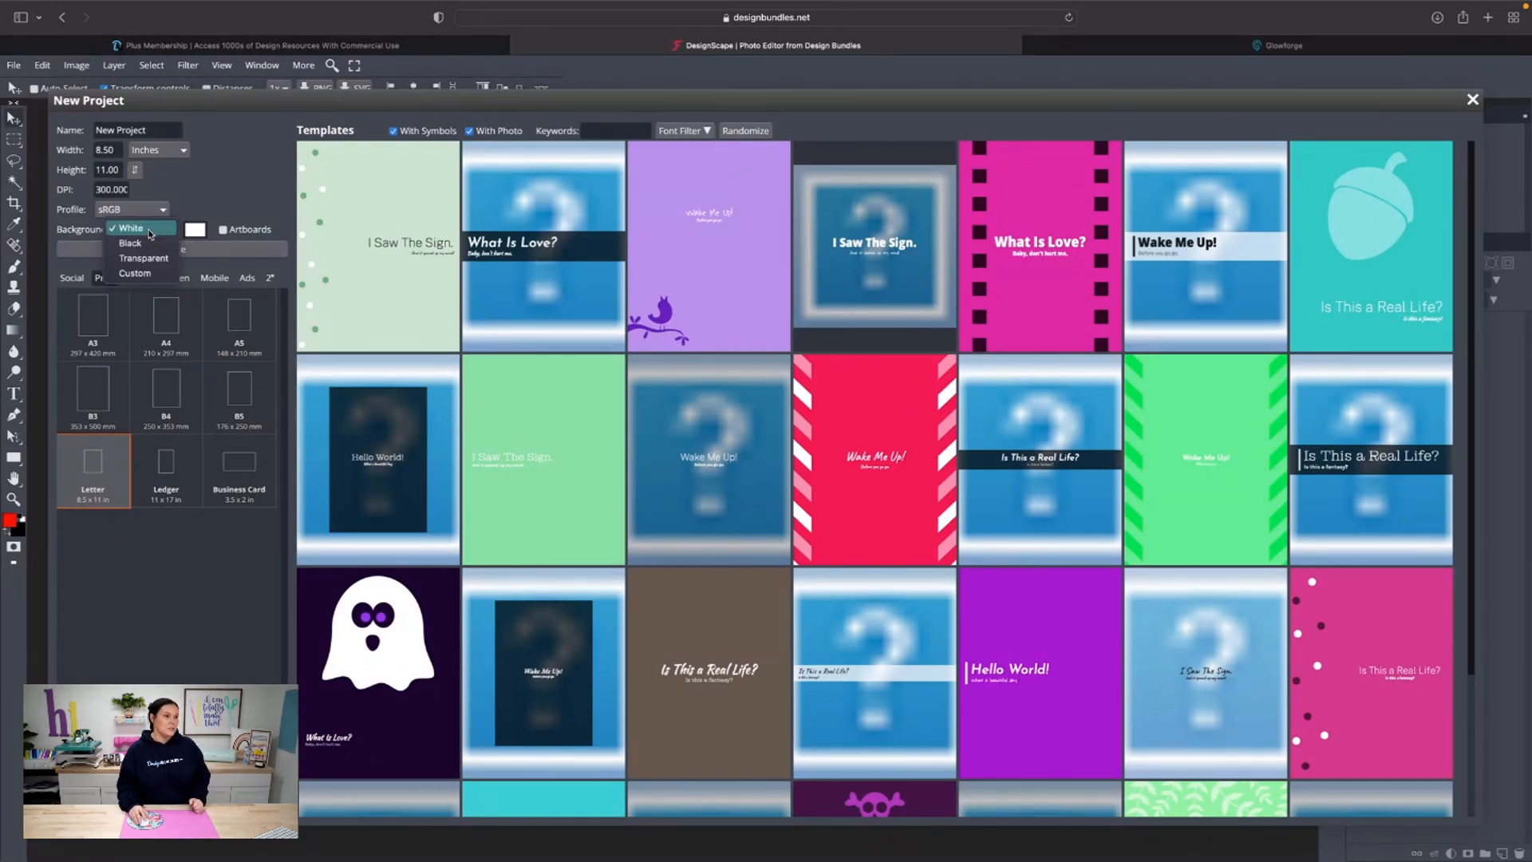
click(150, 258)
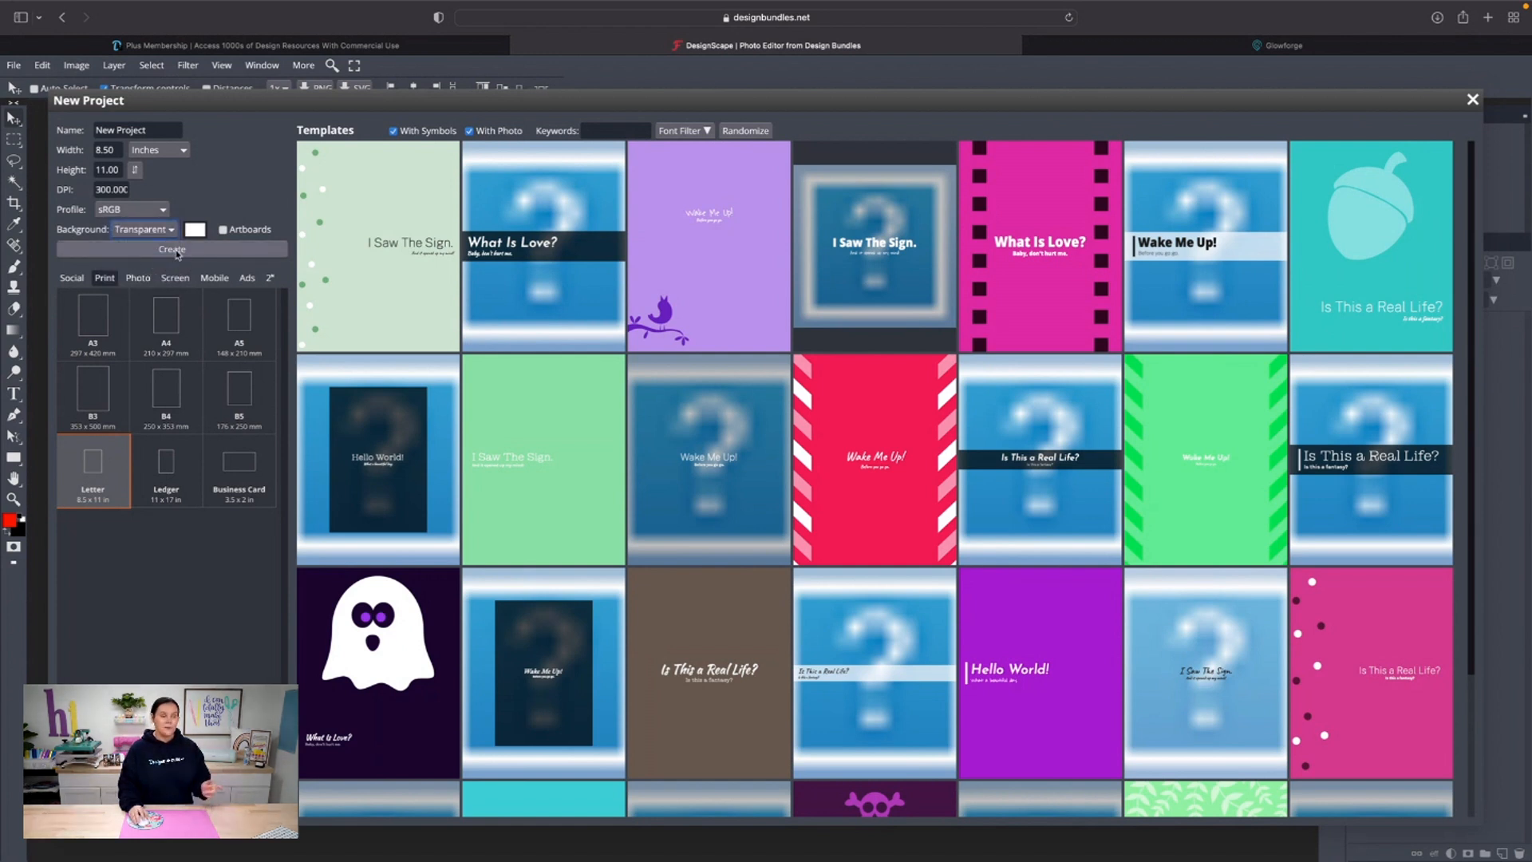
click(178, 251)
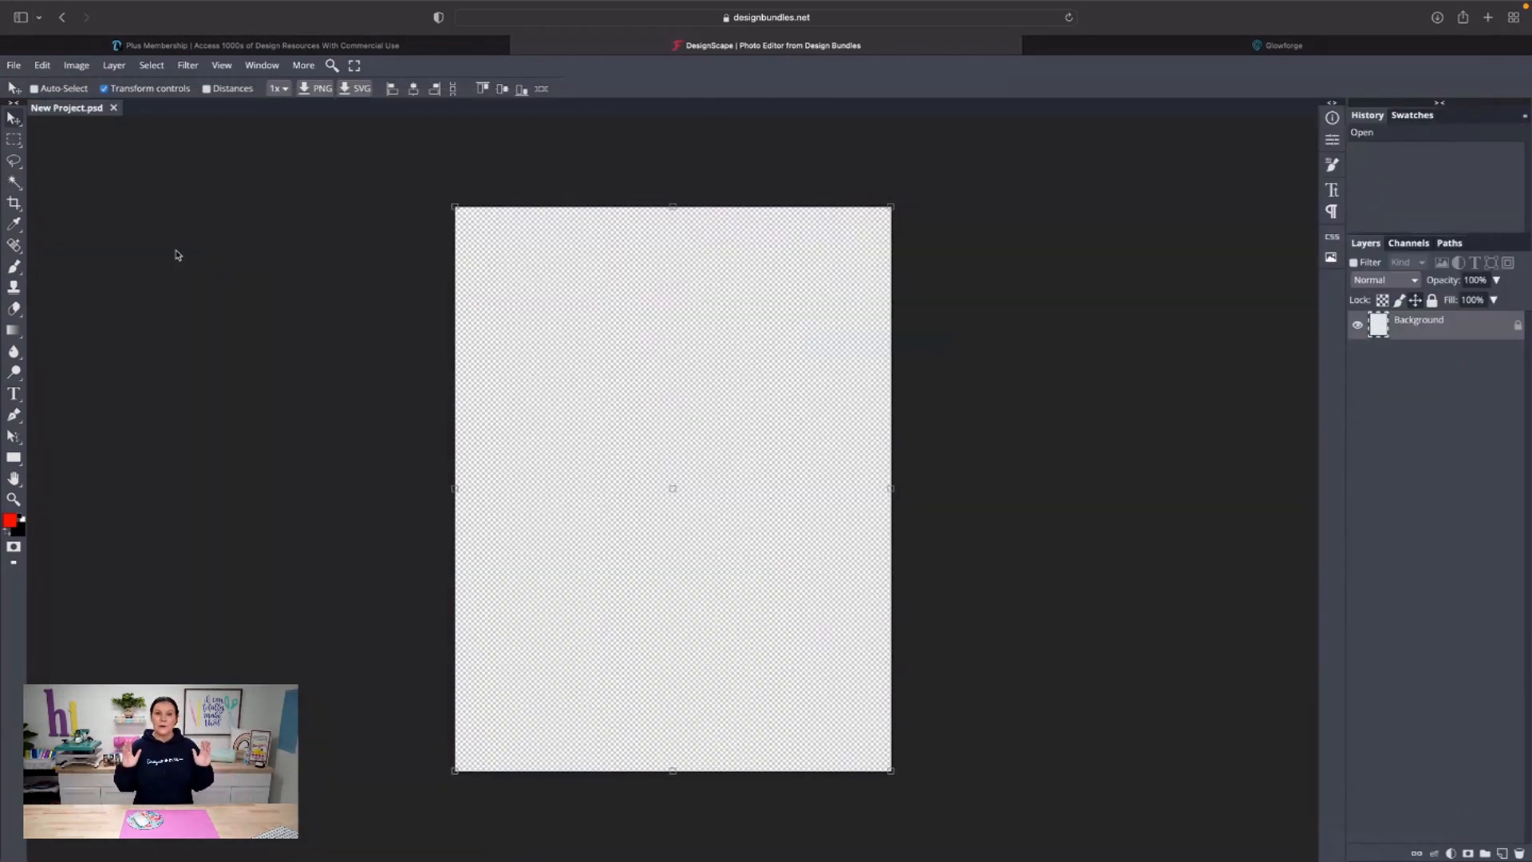
Step: With the Type tool active, browse the available fonts and view the file chooser for loading a custom font
click(13, 399)
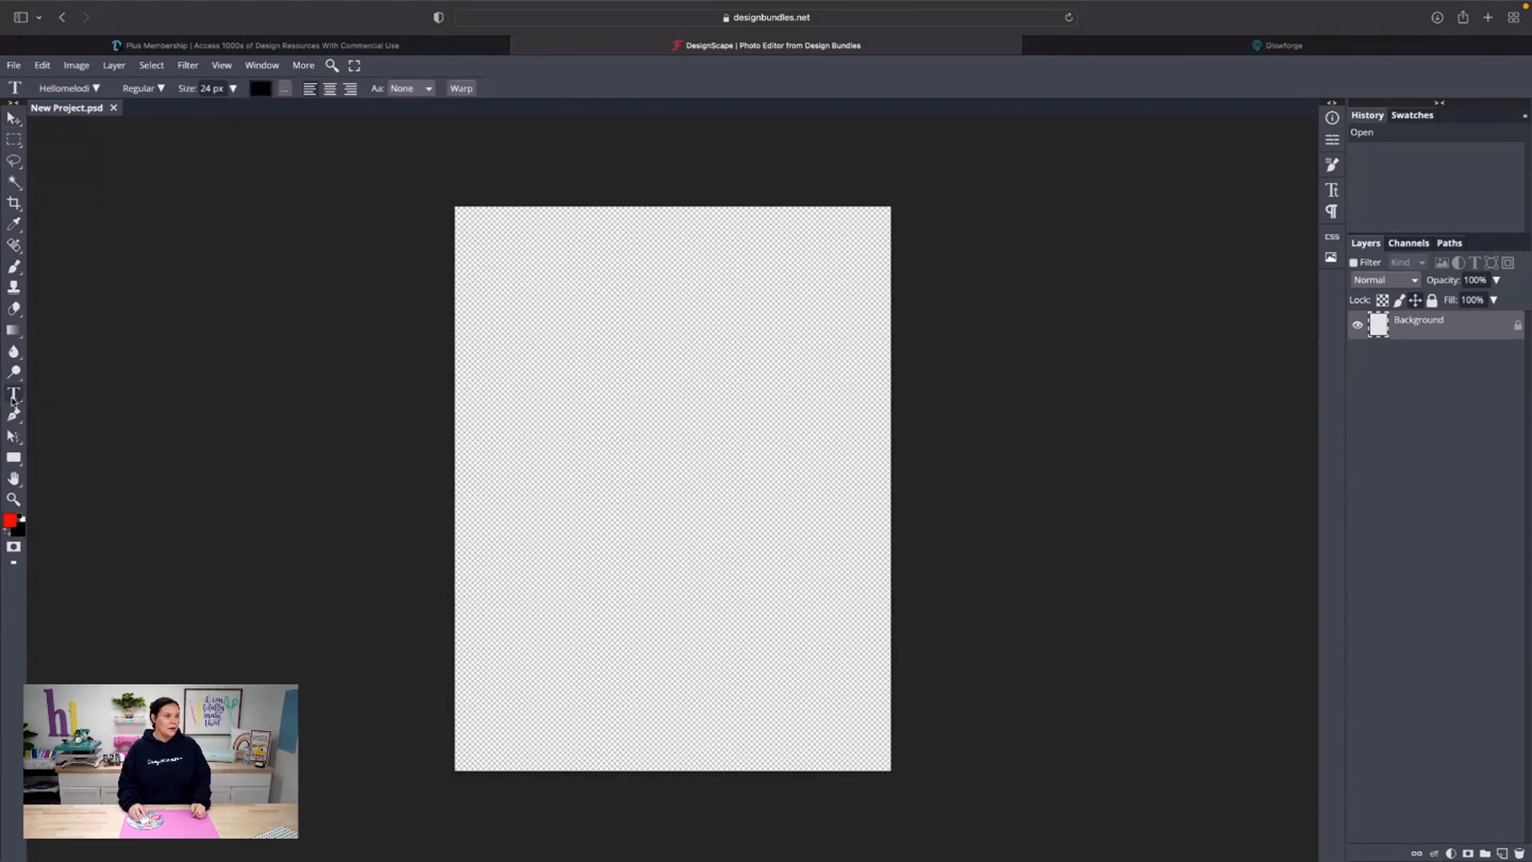
click(94, 88)
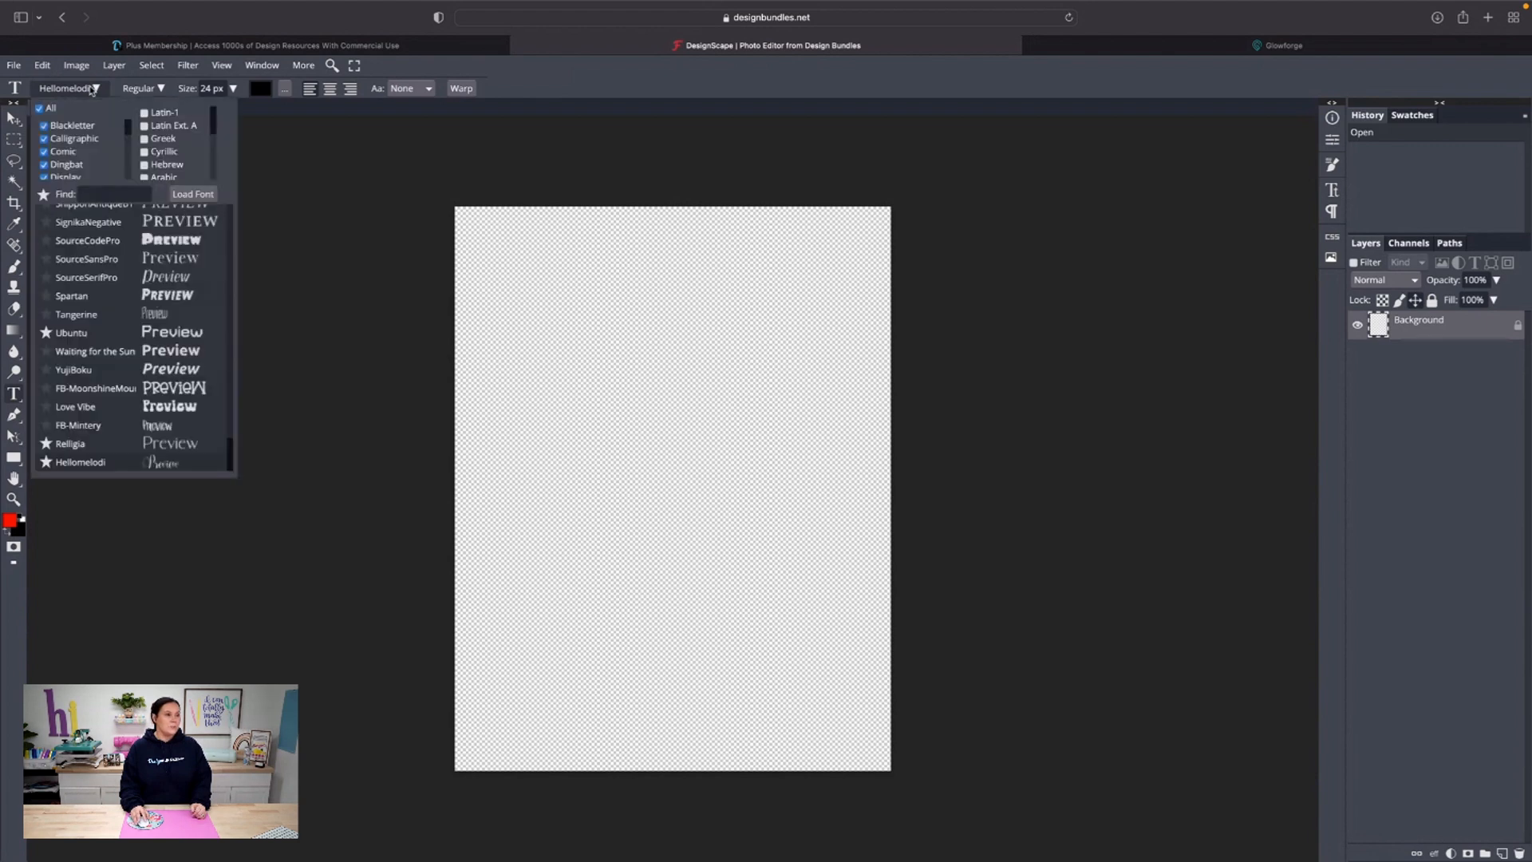
scroll(83, 285, up, 4)
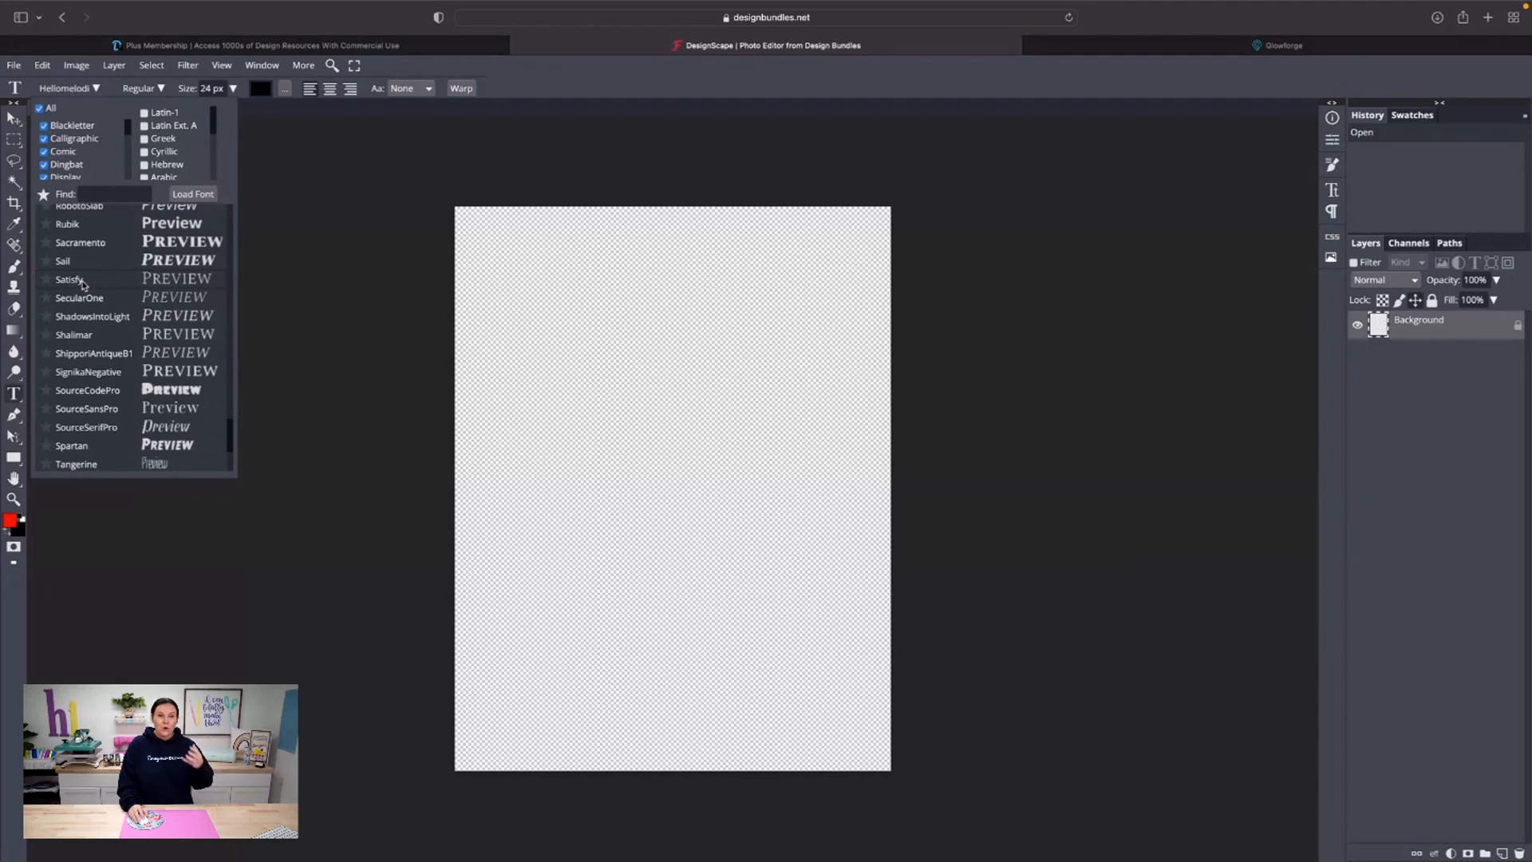
scroll(82, 285, up, 10)
scroll(85, 294, up, 8)
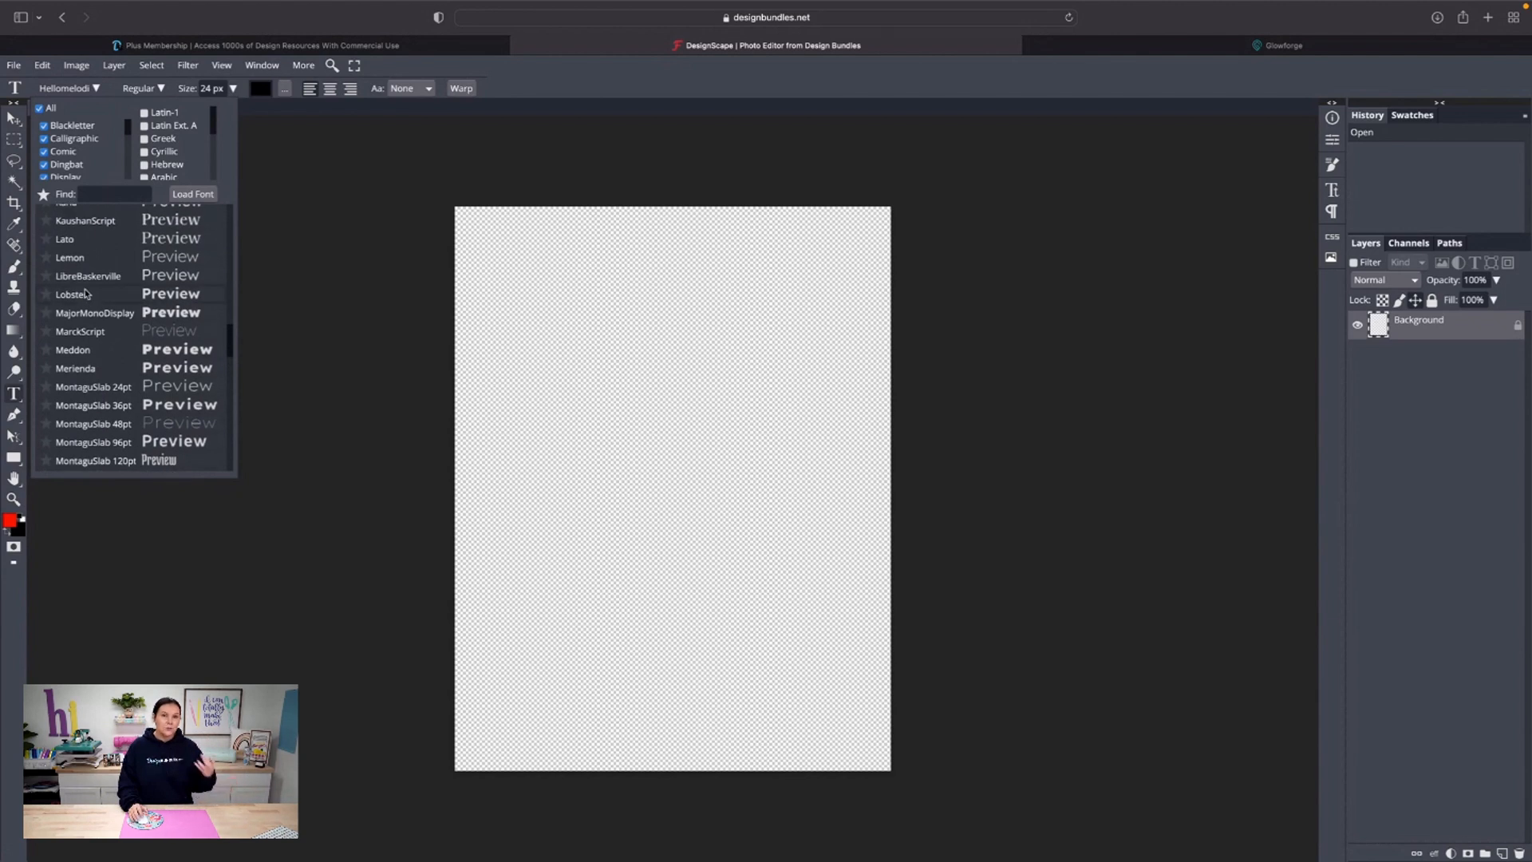
scroll(85, 293, up, 5)
scroll(85, 293, down, 3)
scroll(172, 289, down, 5)
scroll(168, 297, up, 10)
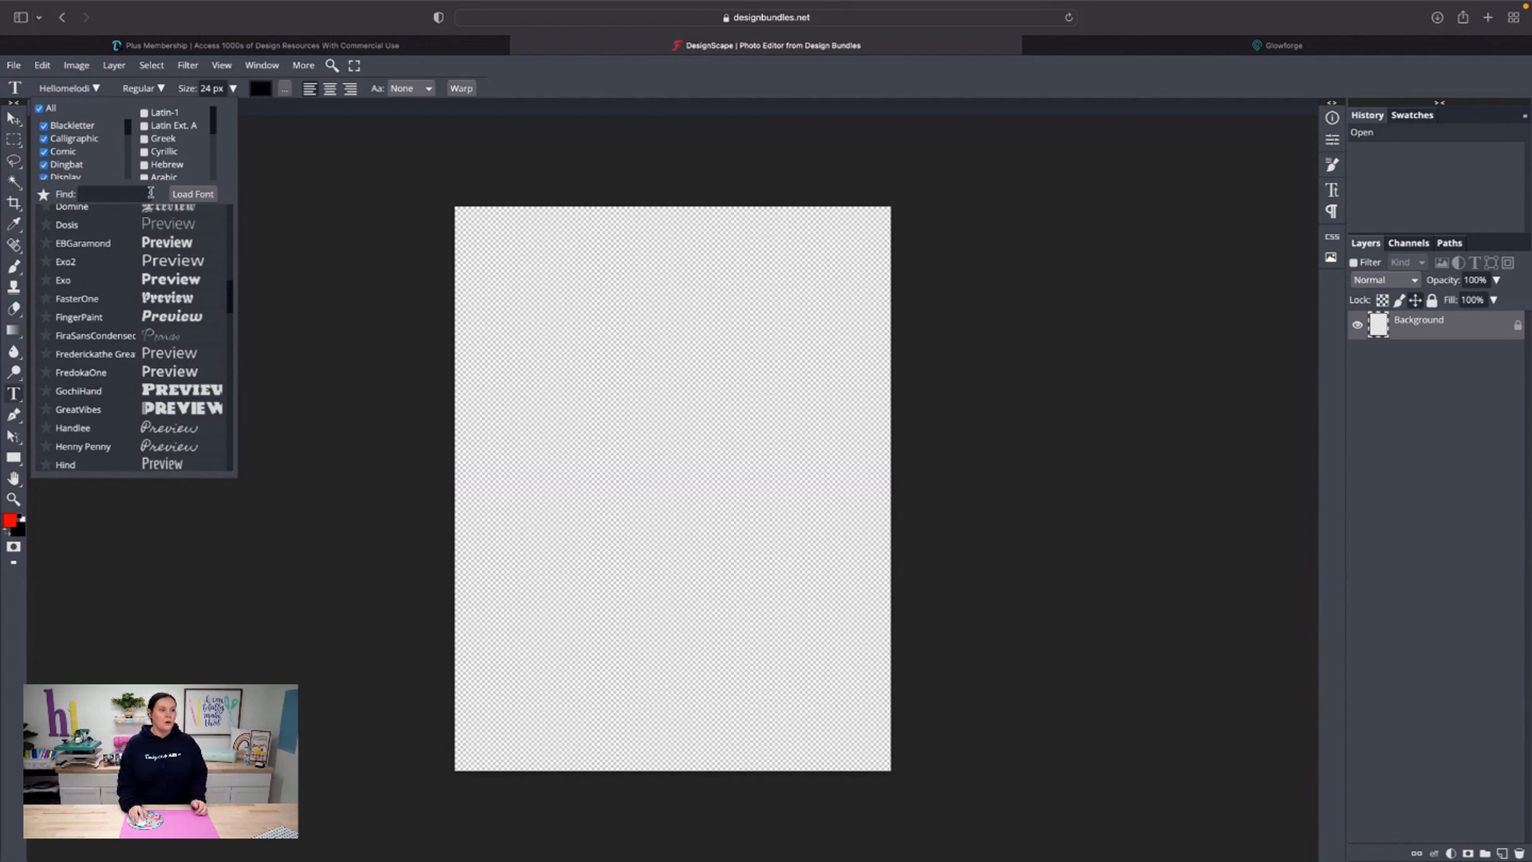
click(192, 195)
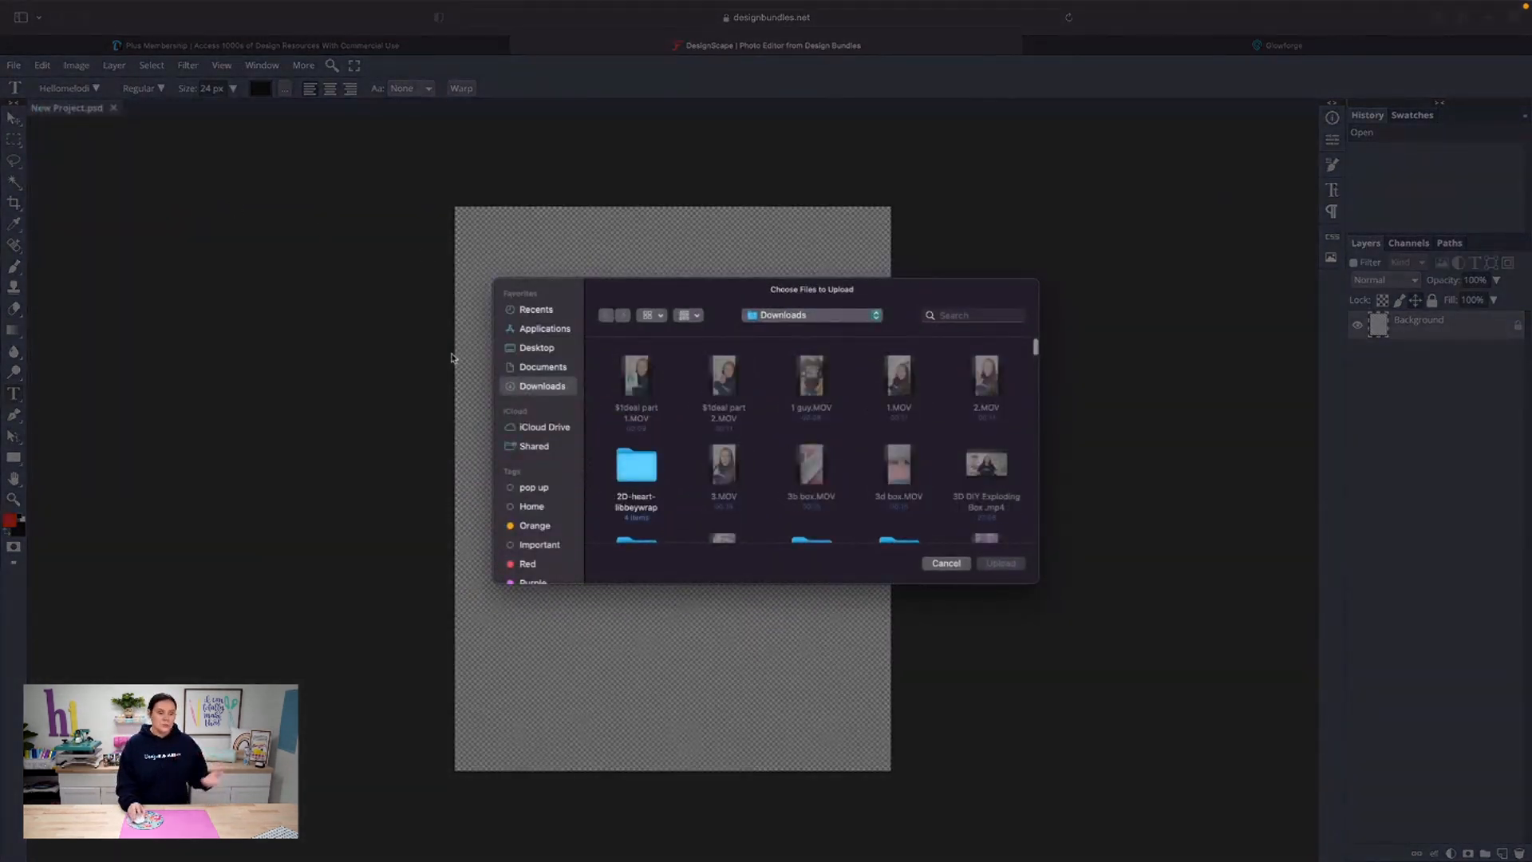
click(941, 565)
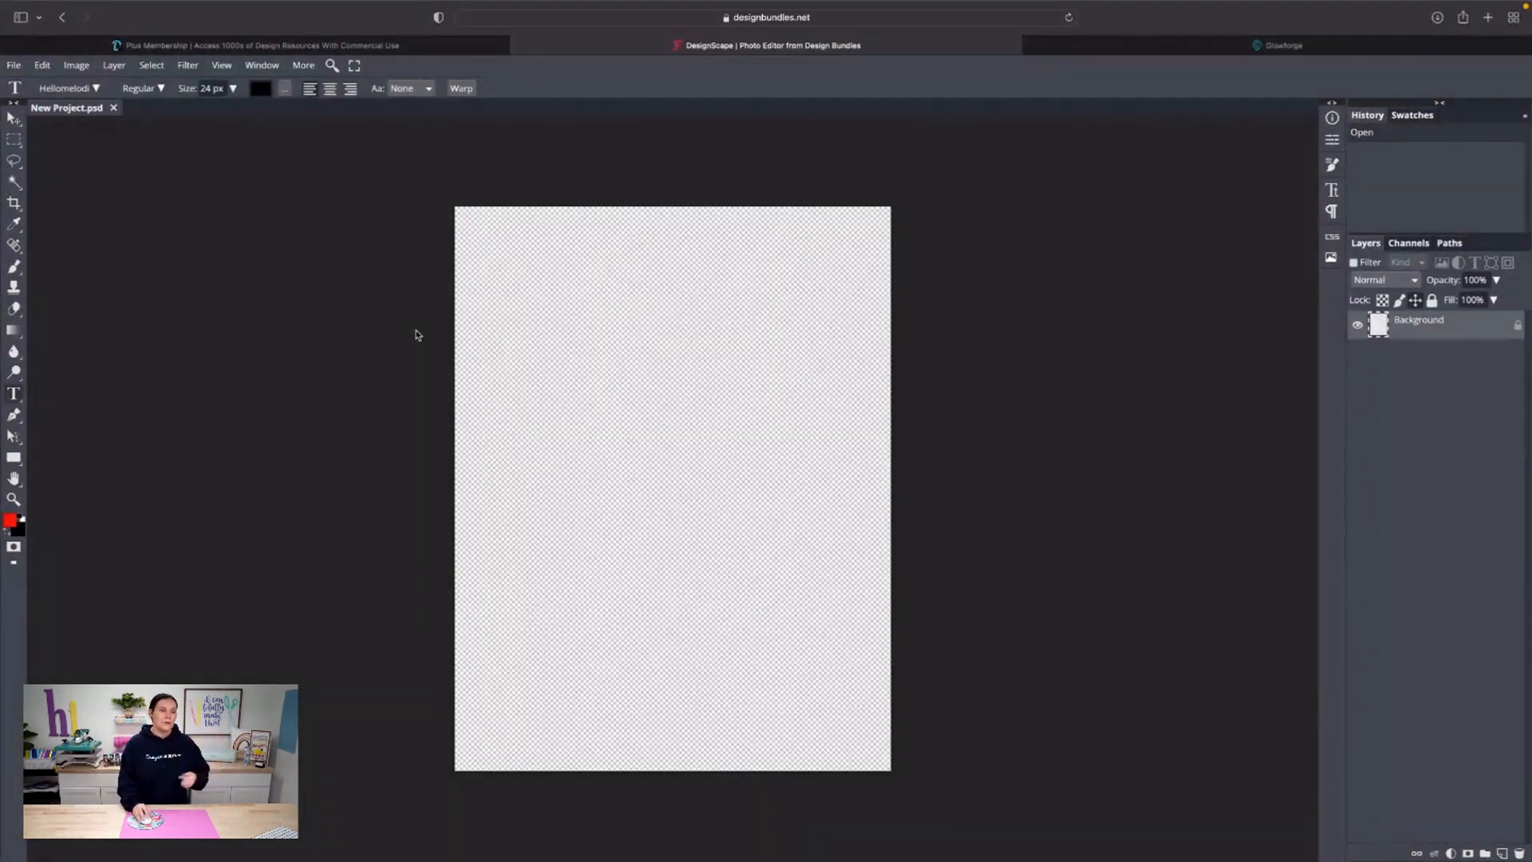
Step: Search the font list for "hel" to locate the Hellomelodi font, and close the list
click(76, 92)
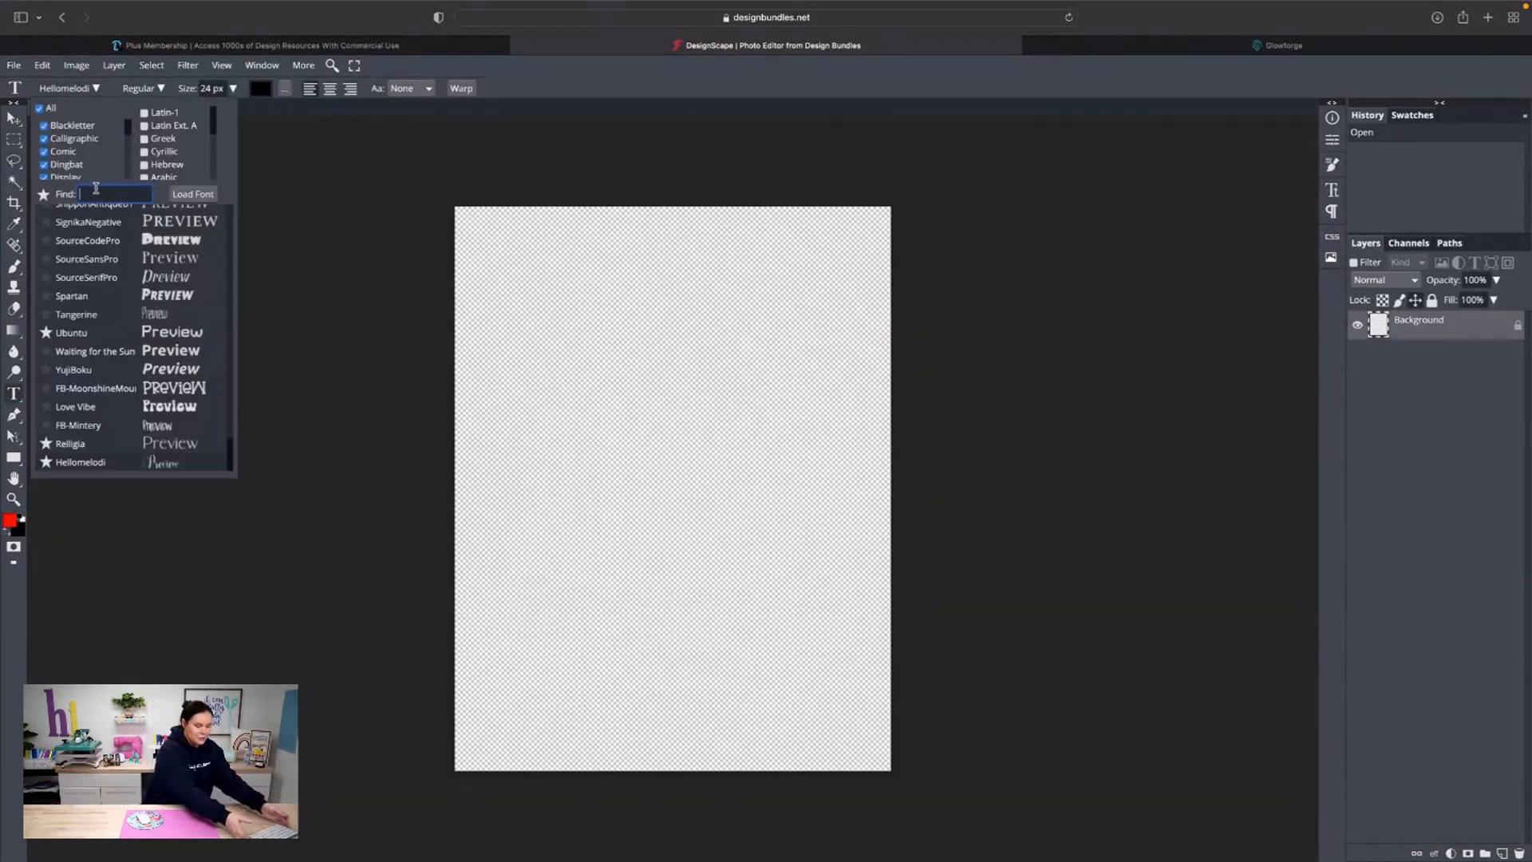
text(helo)
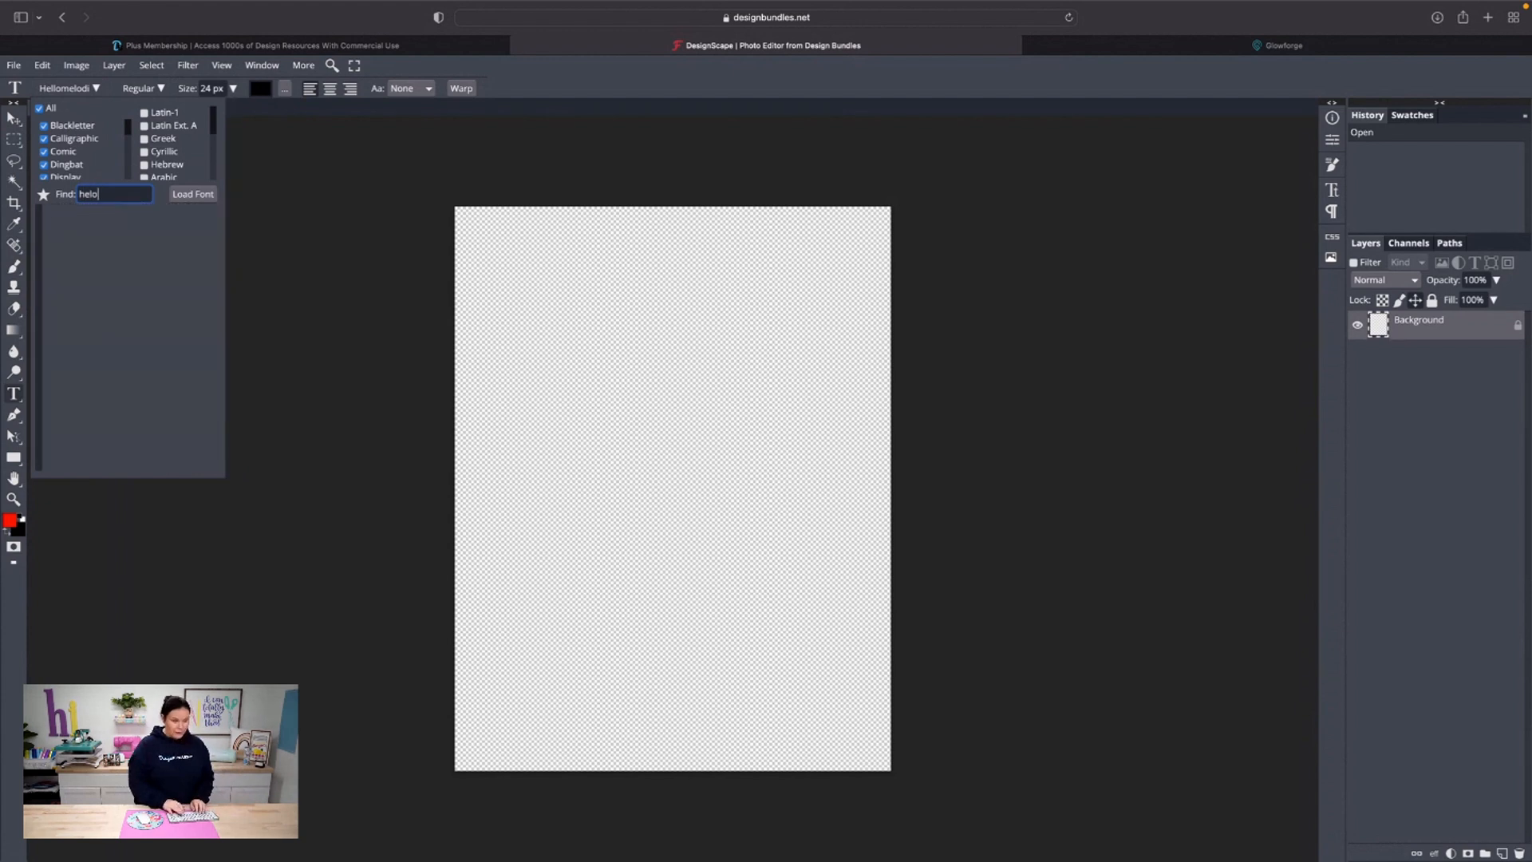
key(BackSpace)
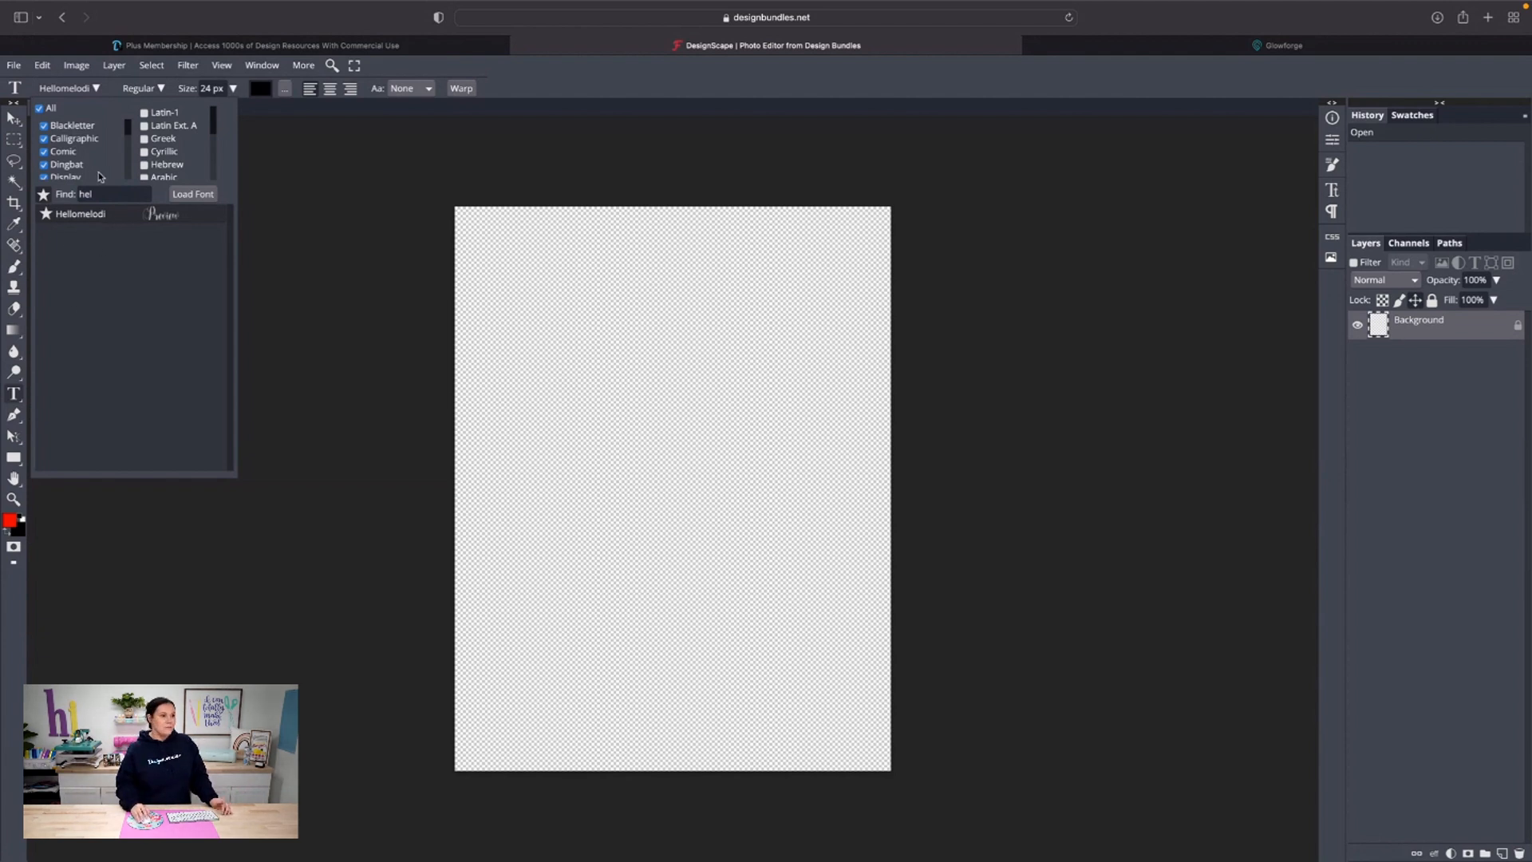
click(240, 165)
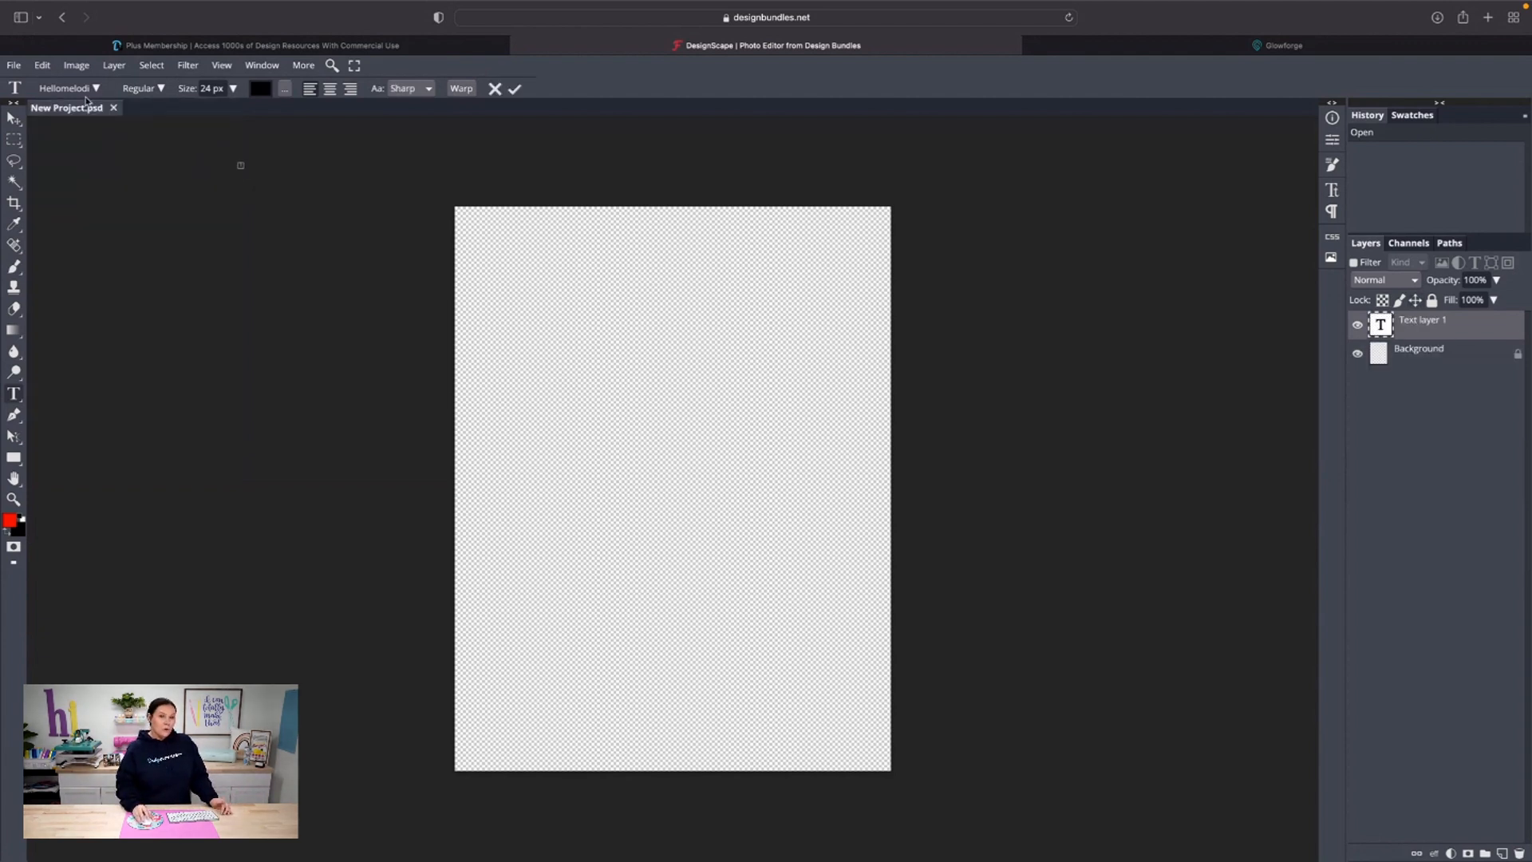
Step: Set the text size to 123 px and add the text "Design Bundles" in the upper half of the canvas
click(231, 93)
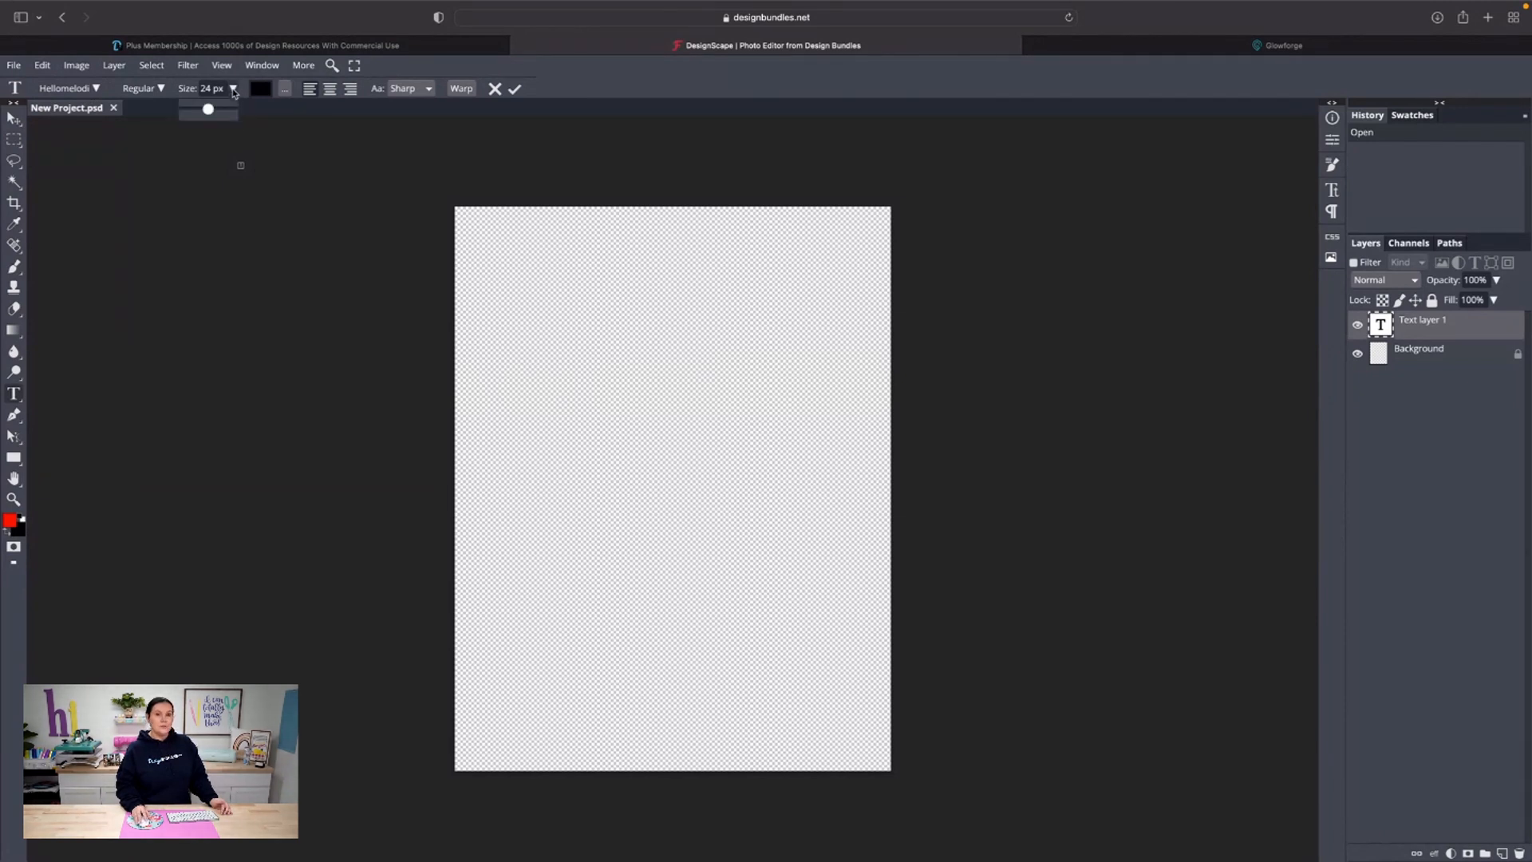
drag(211, 111, 230, 112)
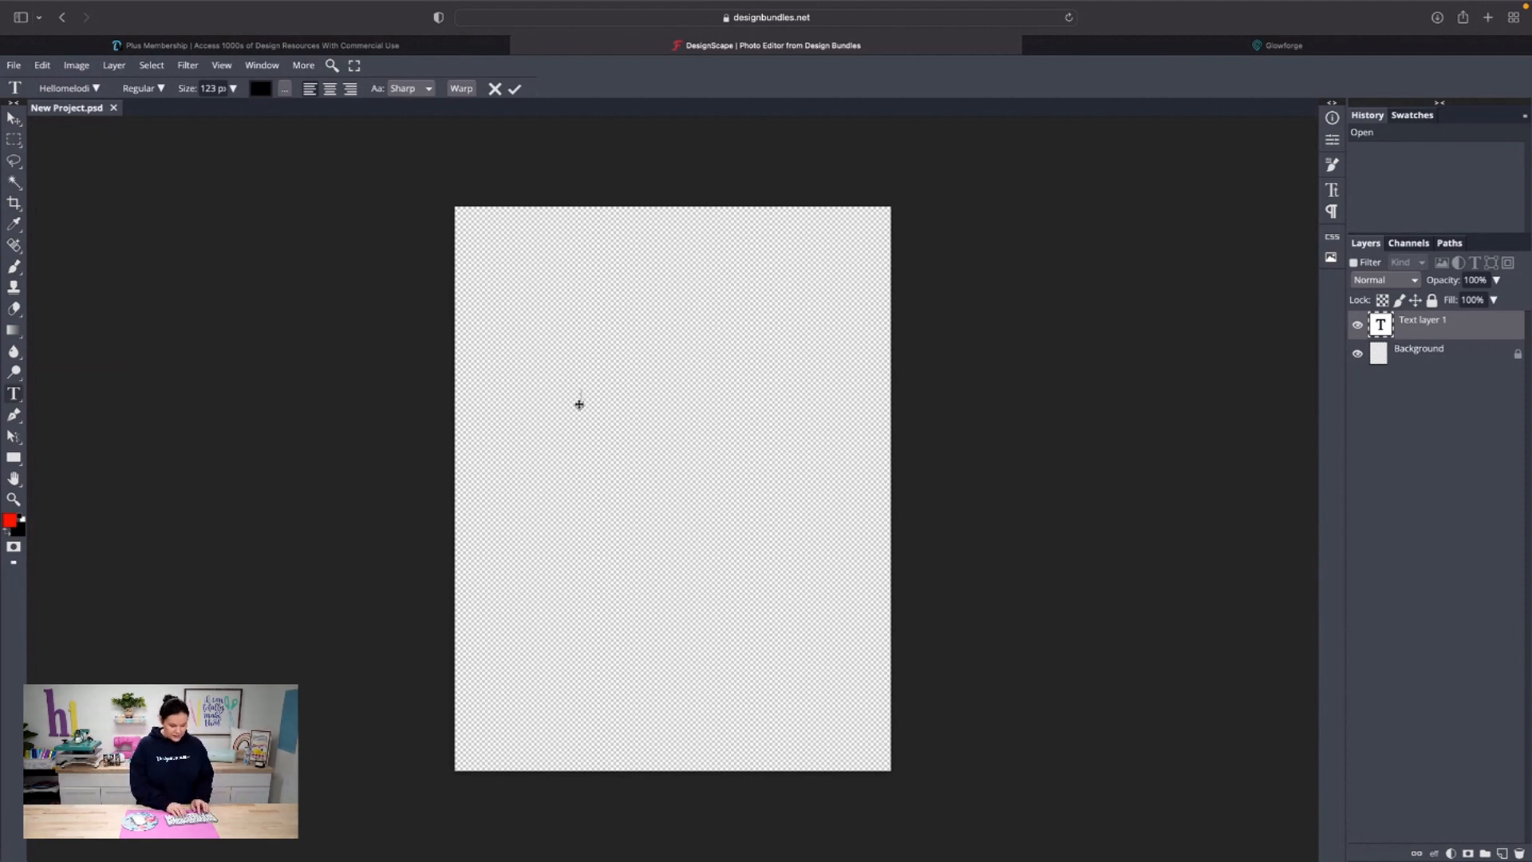
click(579, 403)
text(Design Bundles)
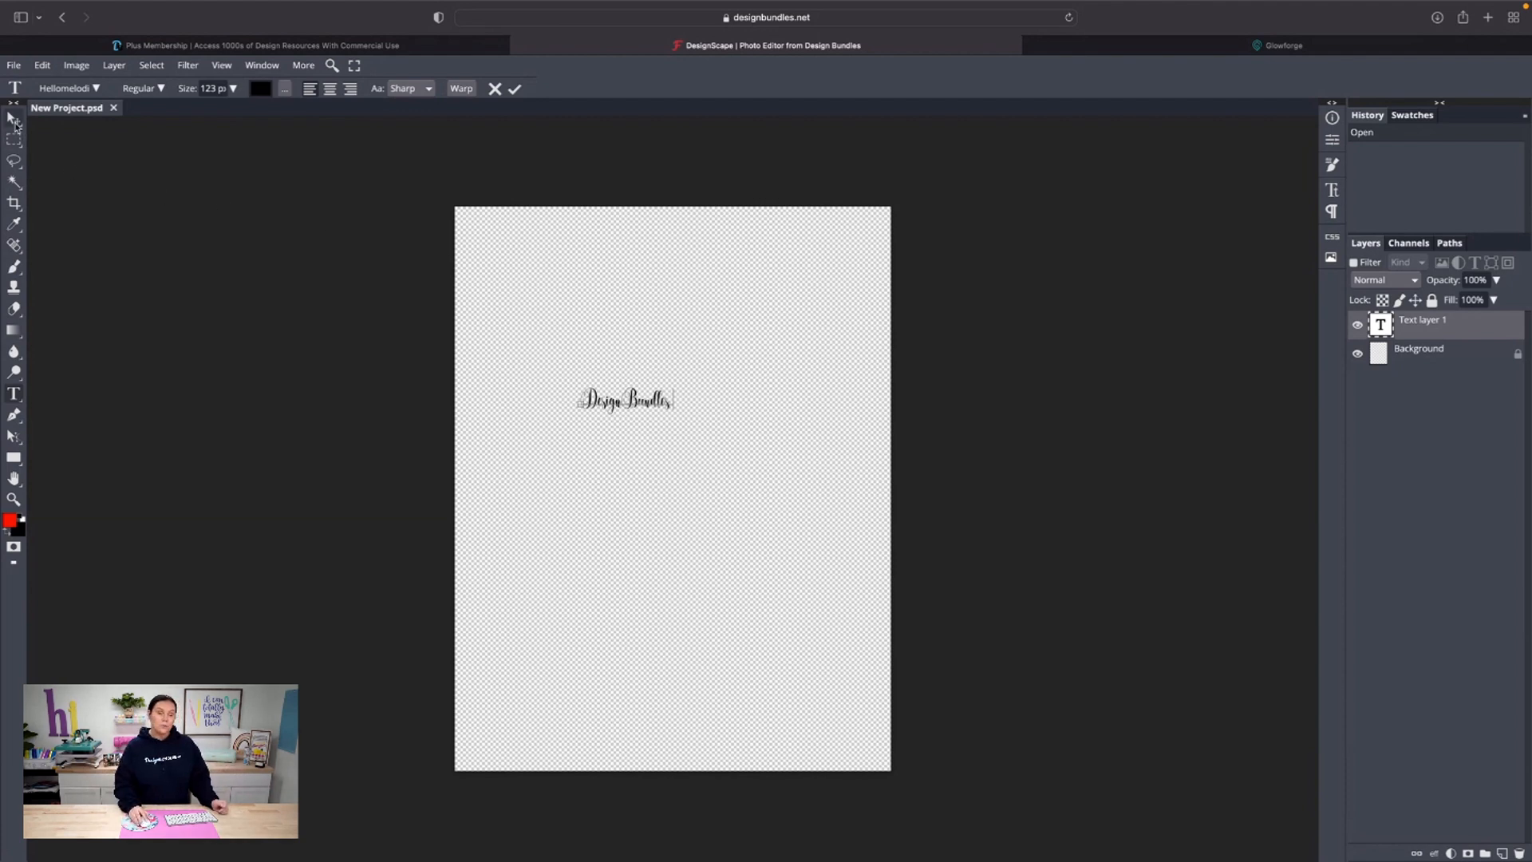
Step: Enlarge the Design Bundles text proportionally to about 344% and place it centred across the page, slightly above the middle
click(14, 120)
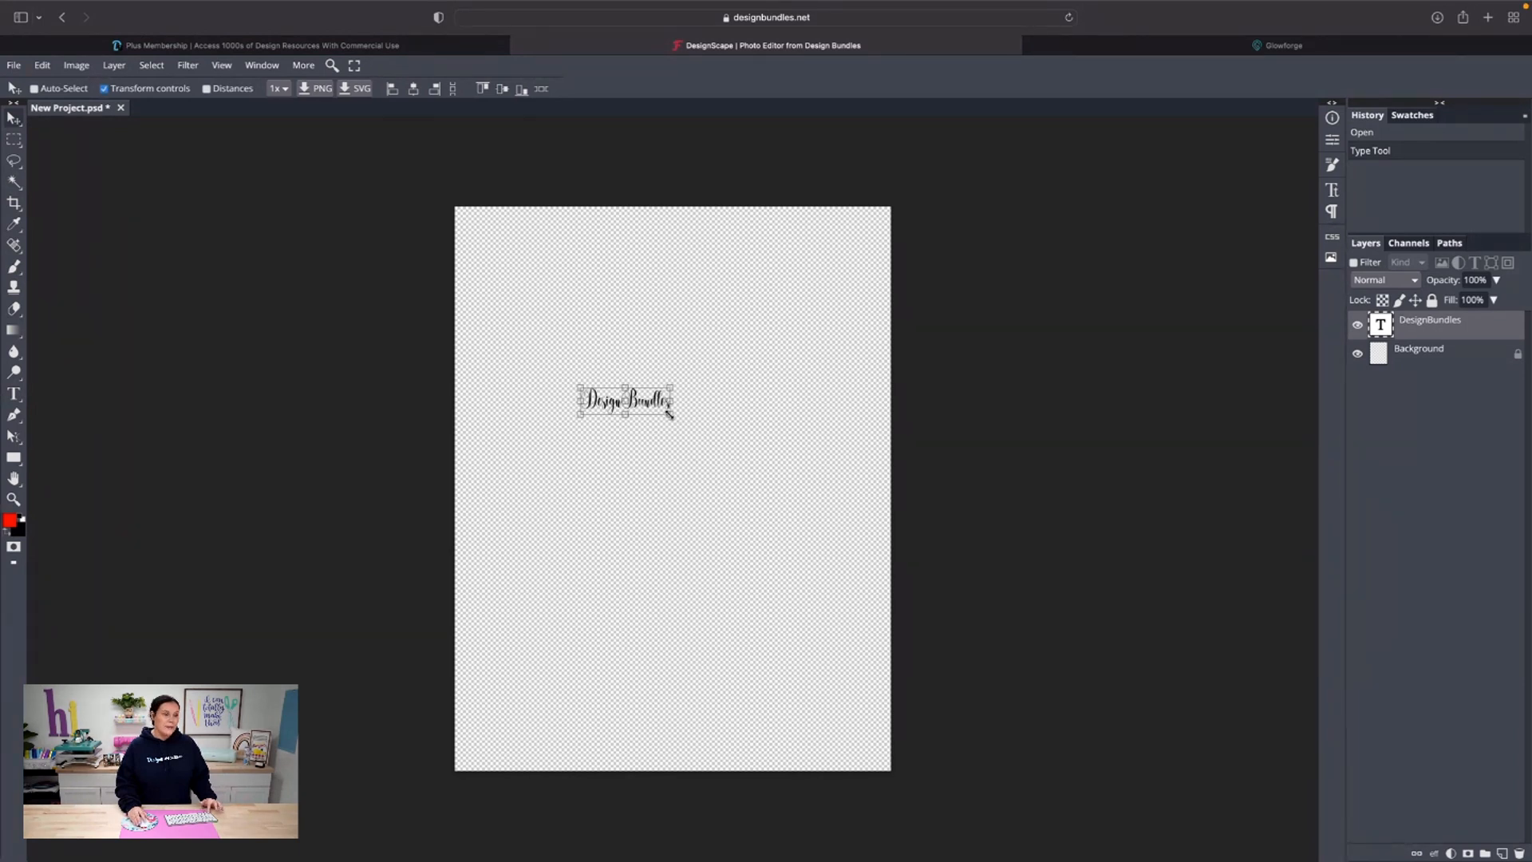
drag(668, 414, 842, 574)
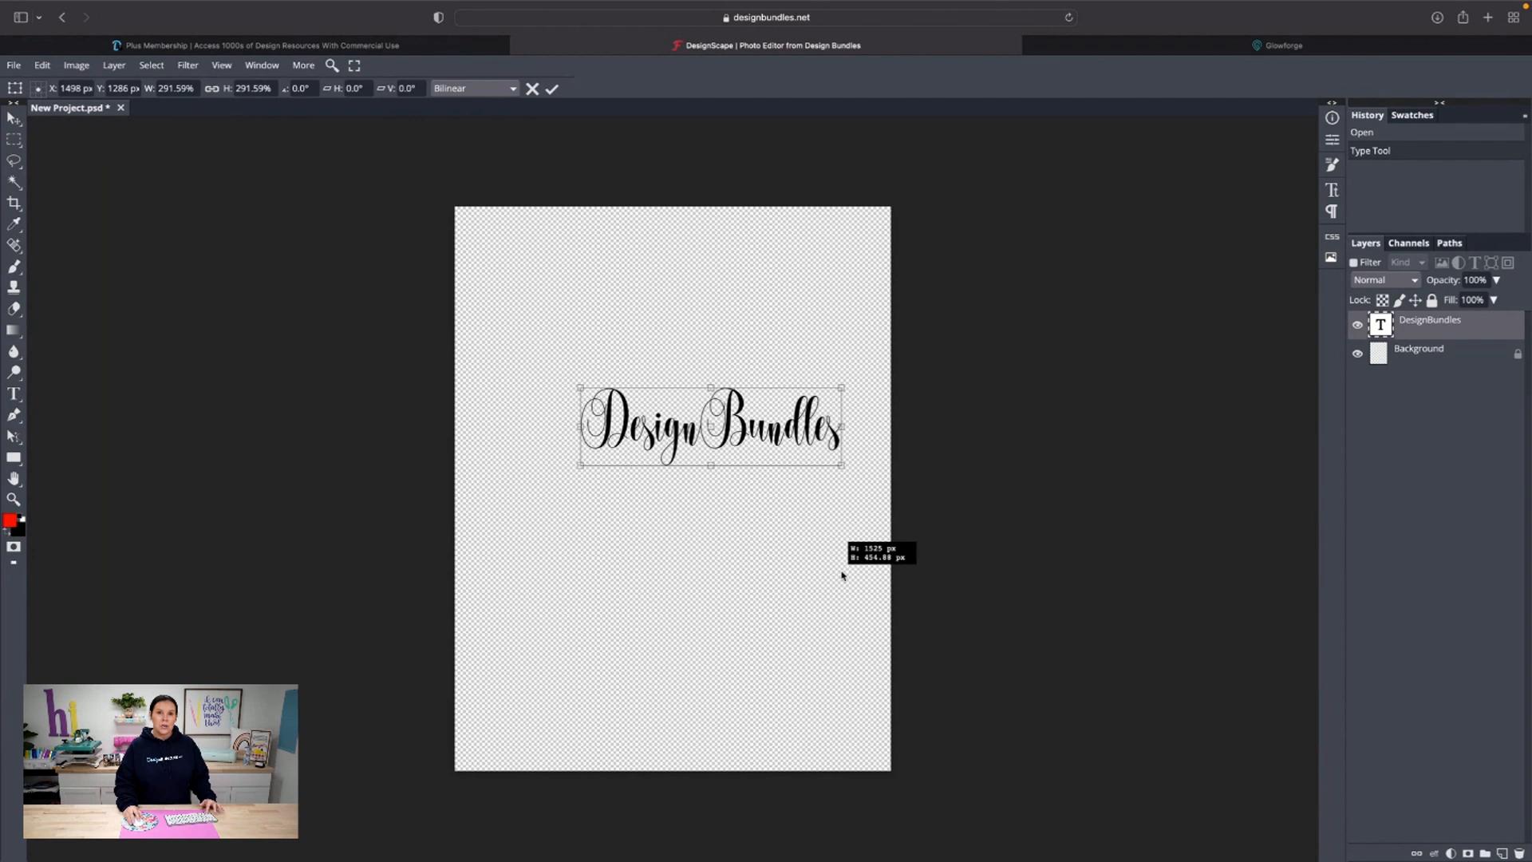
drag(841, 574, 890, 608)
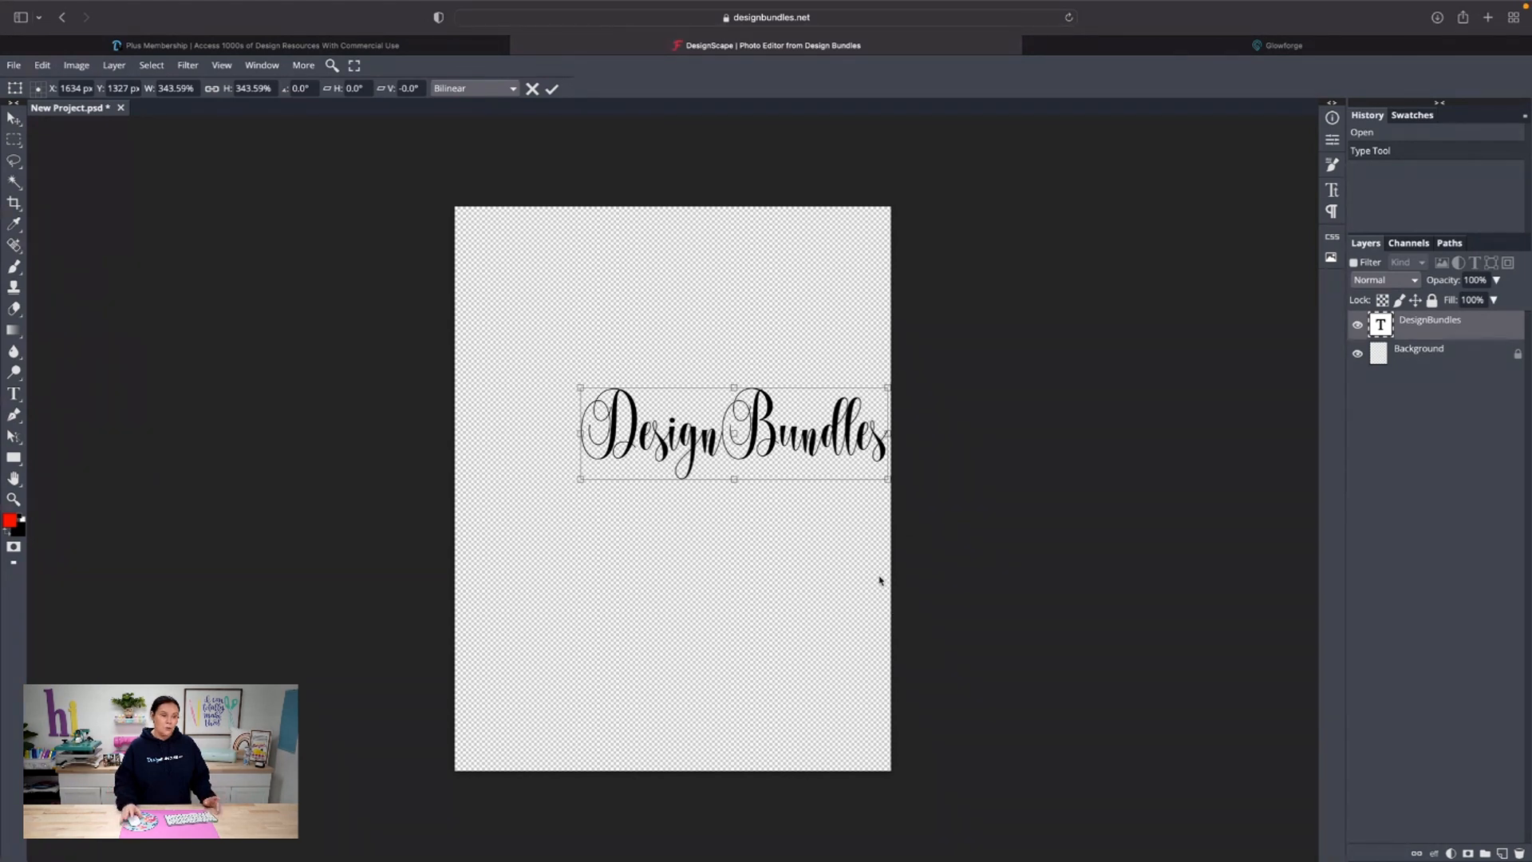
drag(737, 452, 672, 474)
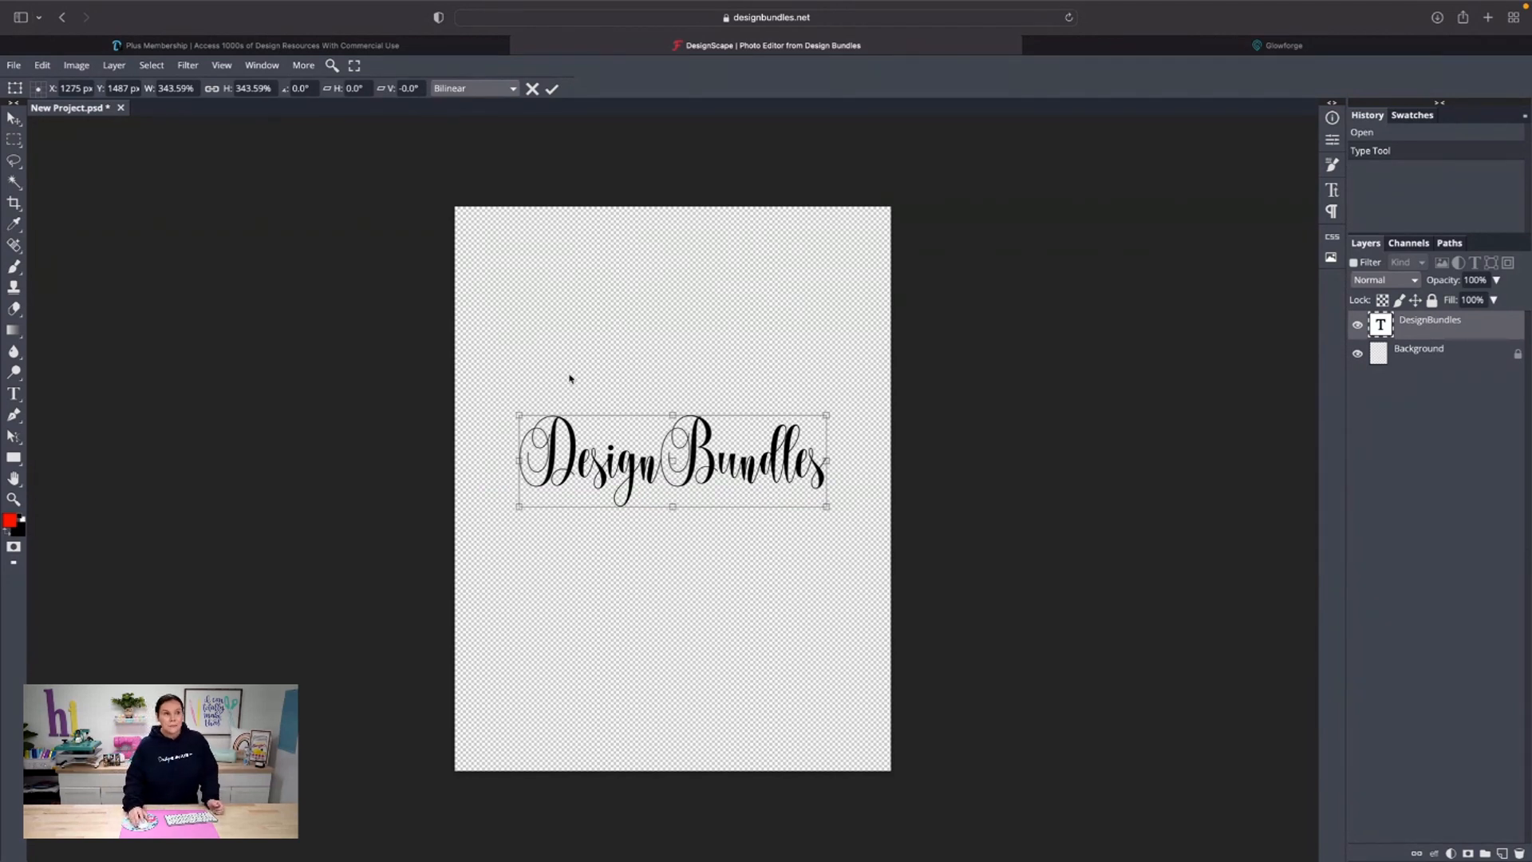
Step: Rasterize the Design Bundles text layer and convert it to vector paths with Vectorize Bitmap, using 20 colors and the Cartoon option
click(122, 68)
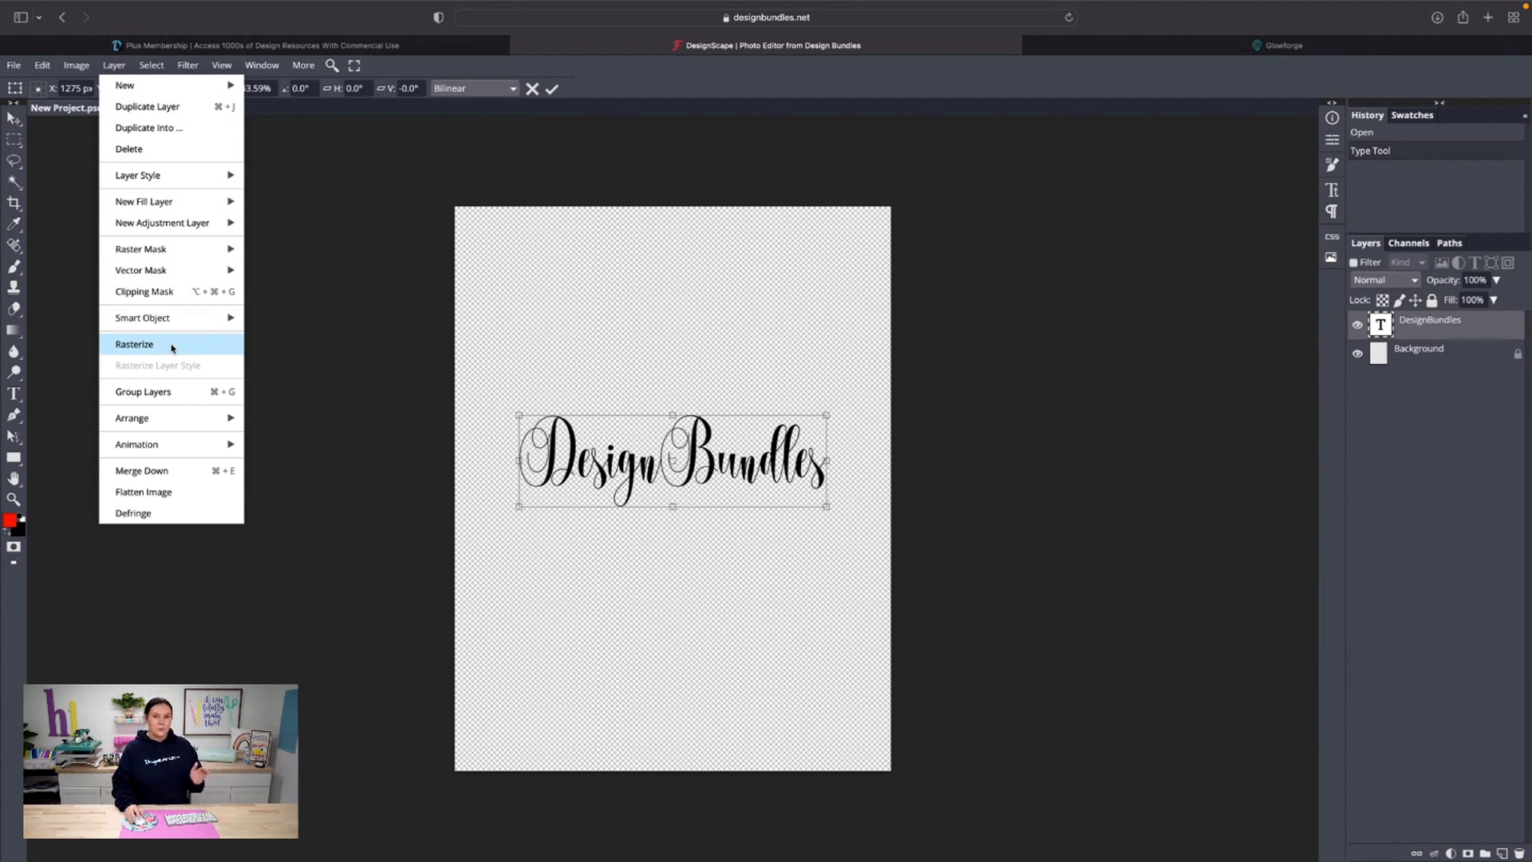
click(134, 344)
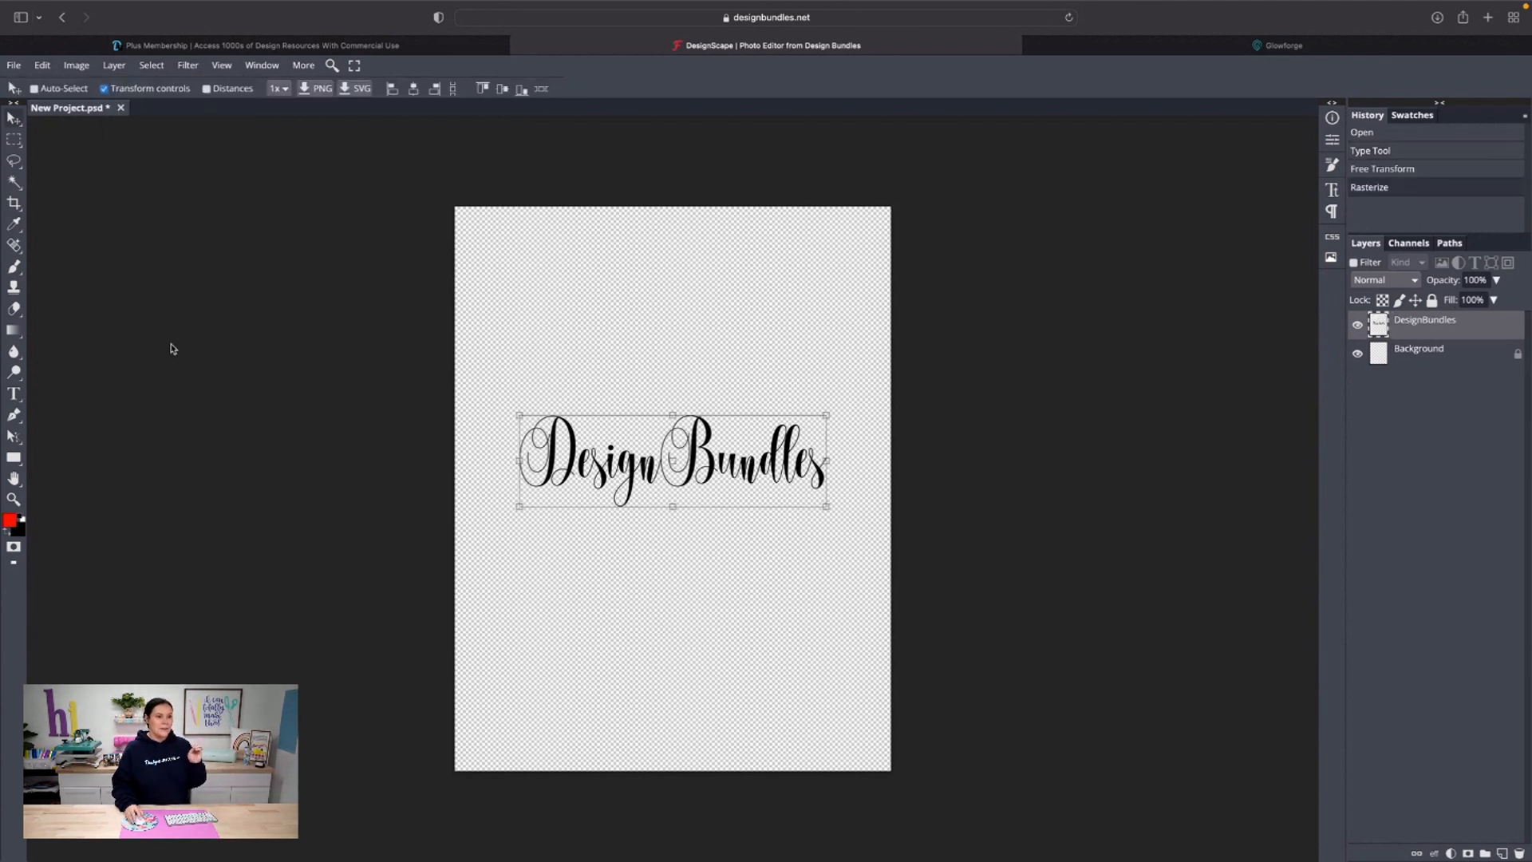
click(76, 66)
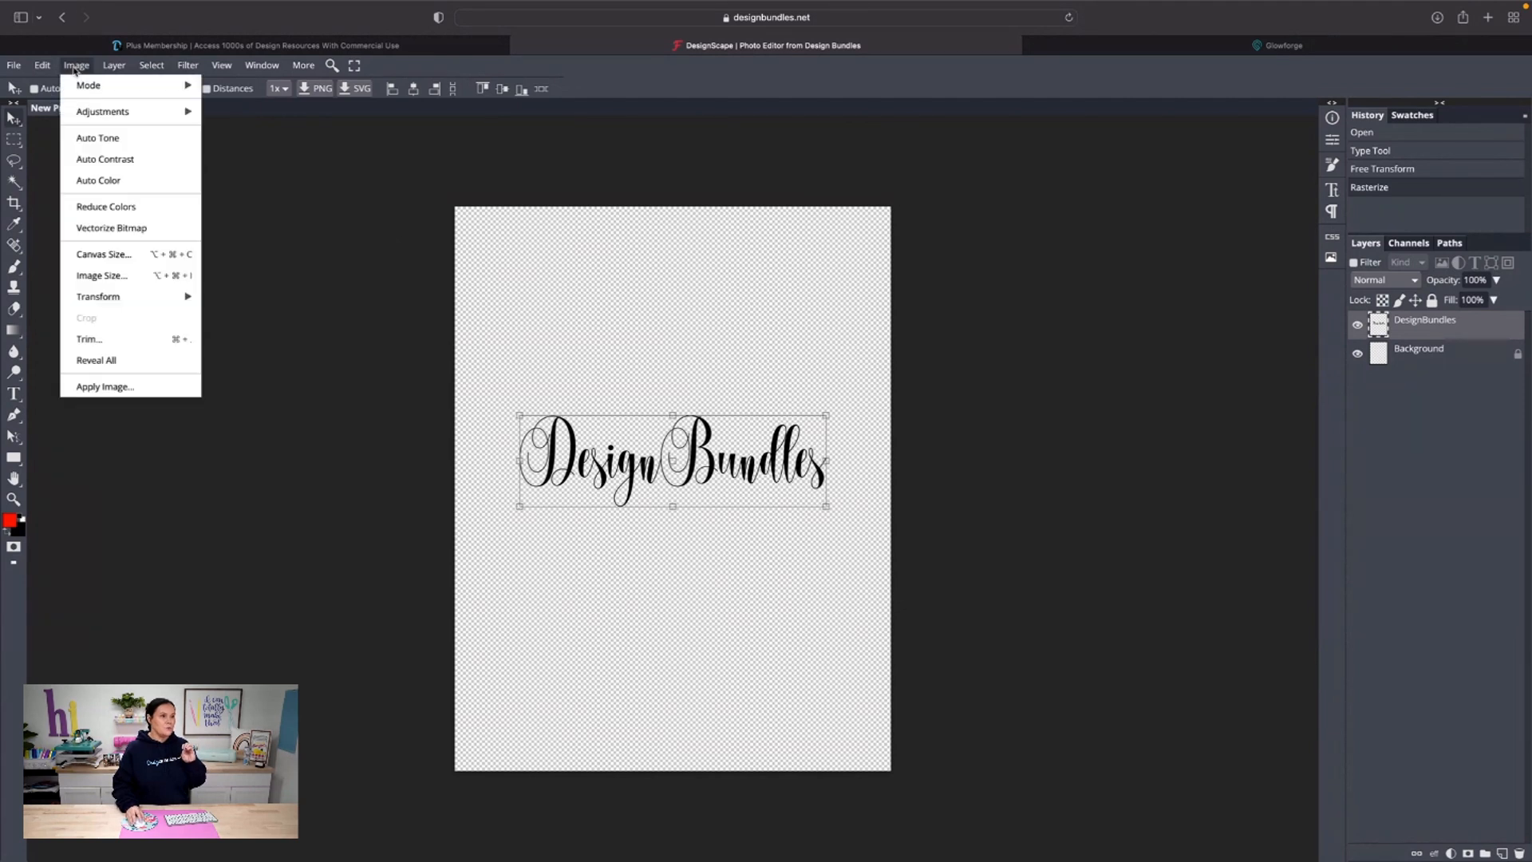
click(106, 228)
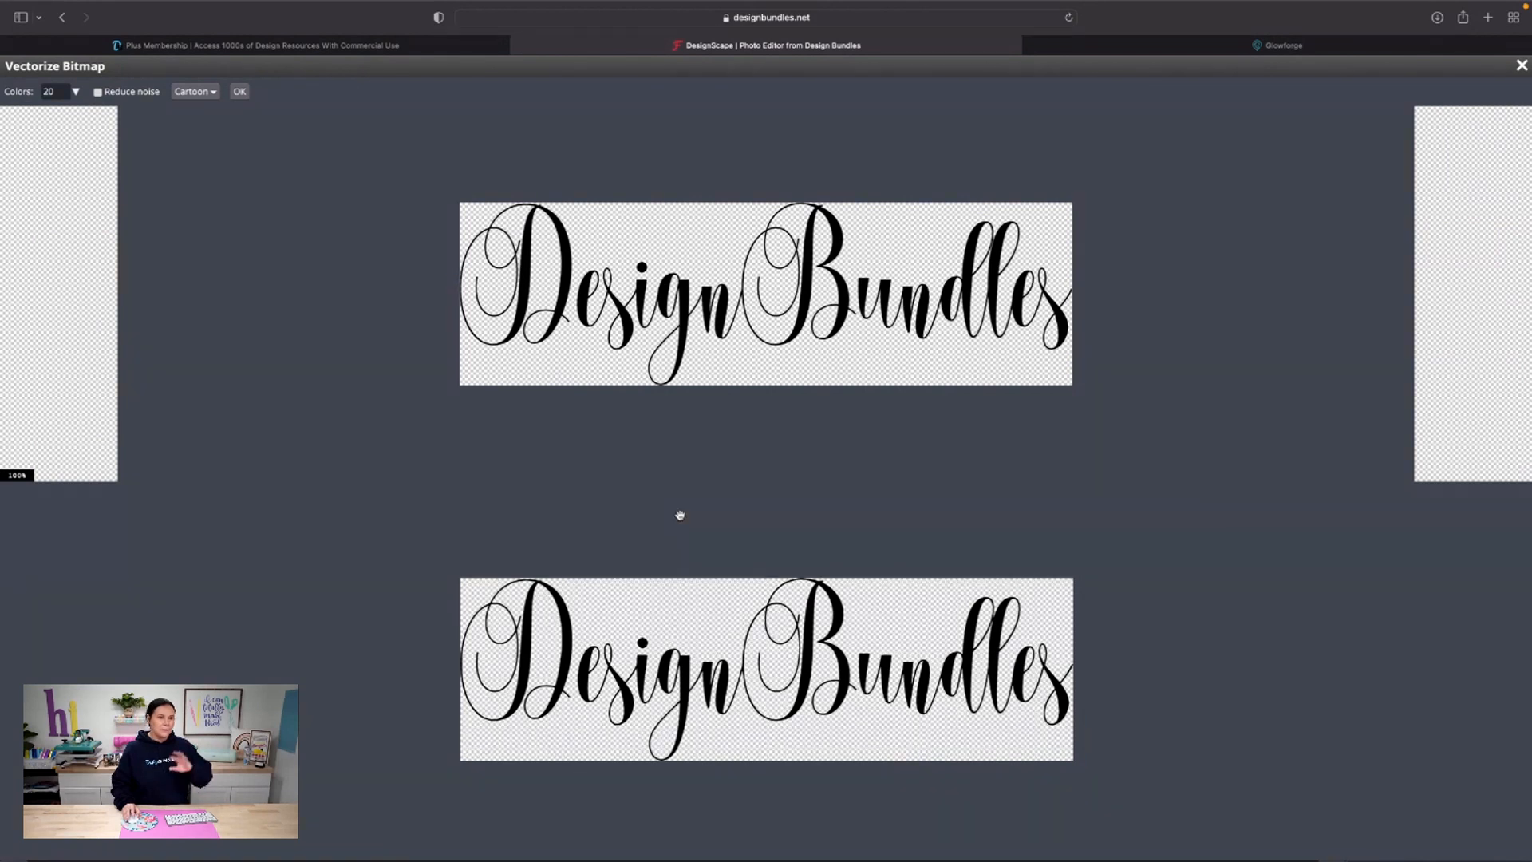
click(240, 91)
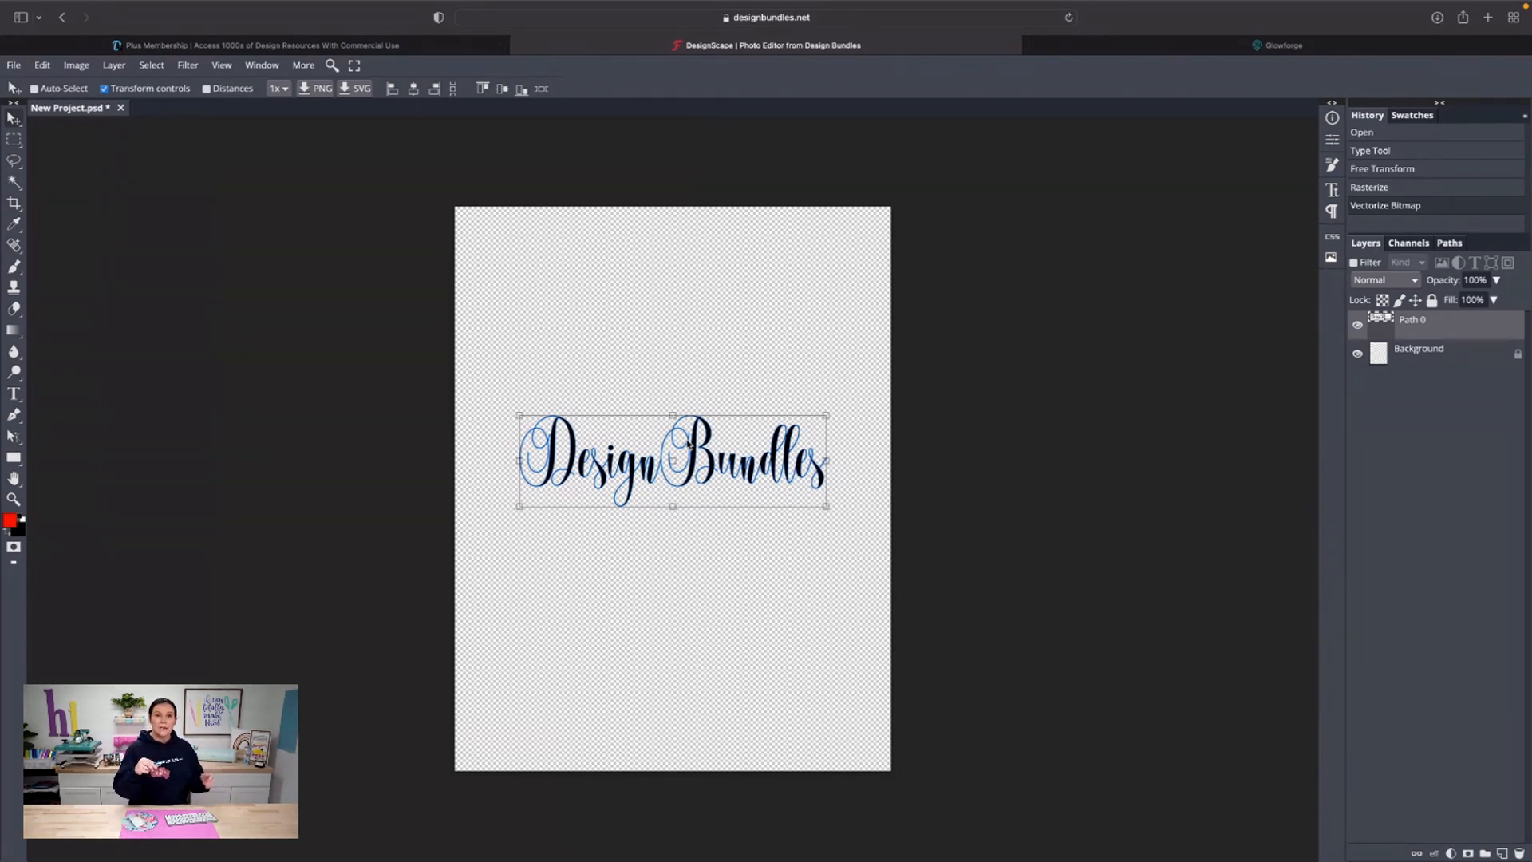
Step: Export the vectorized design as an SVG file at 2550 x 3300 px
click(14, 71)
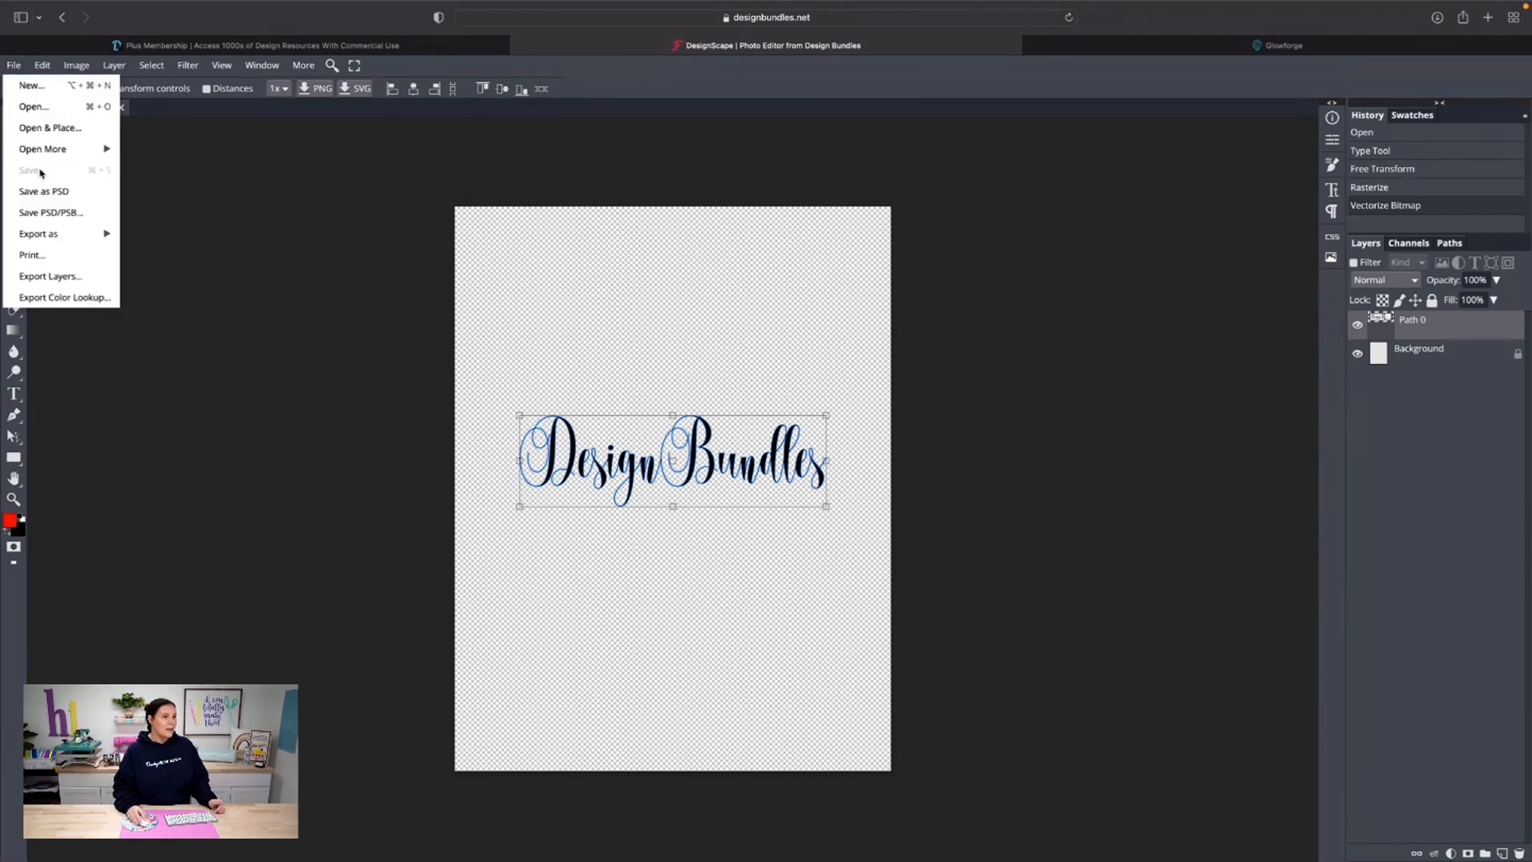
mouse_move(57, 238)
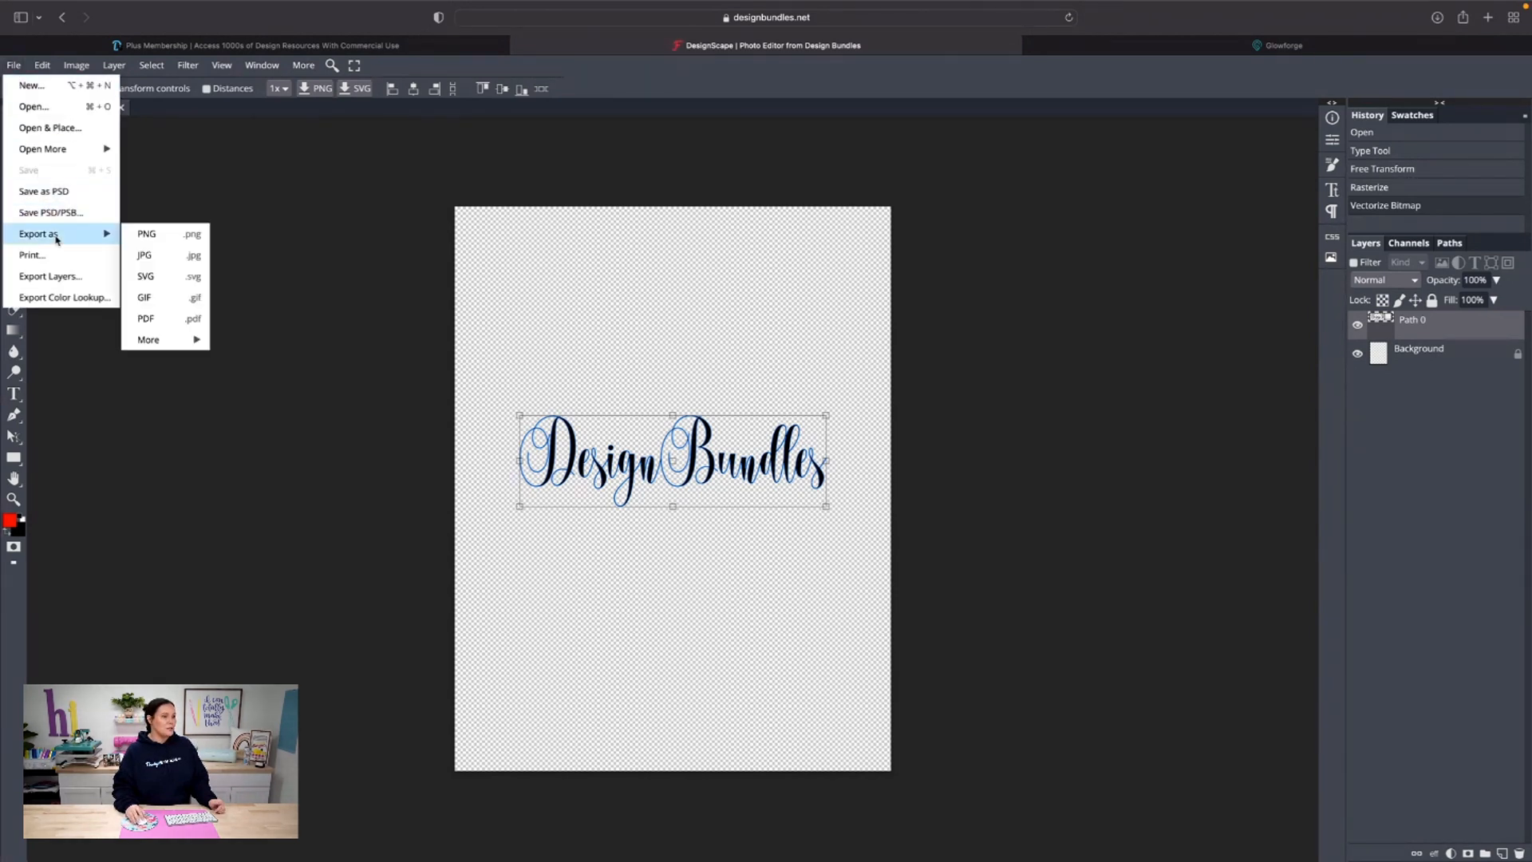
click(182, 277)
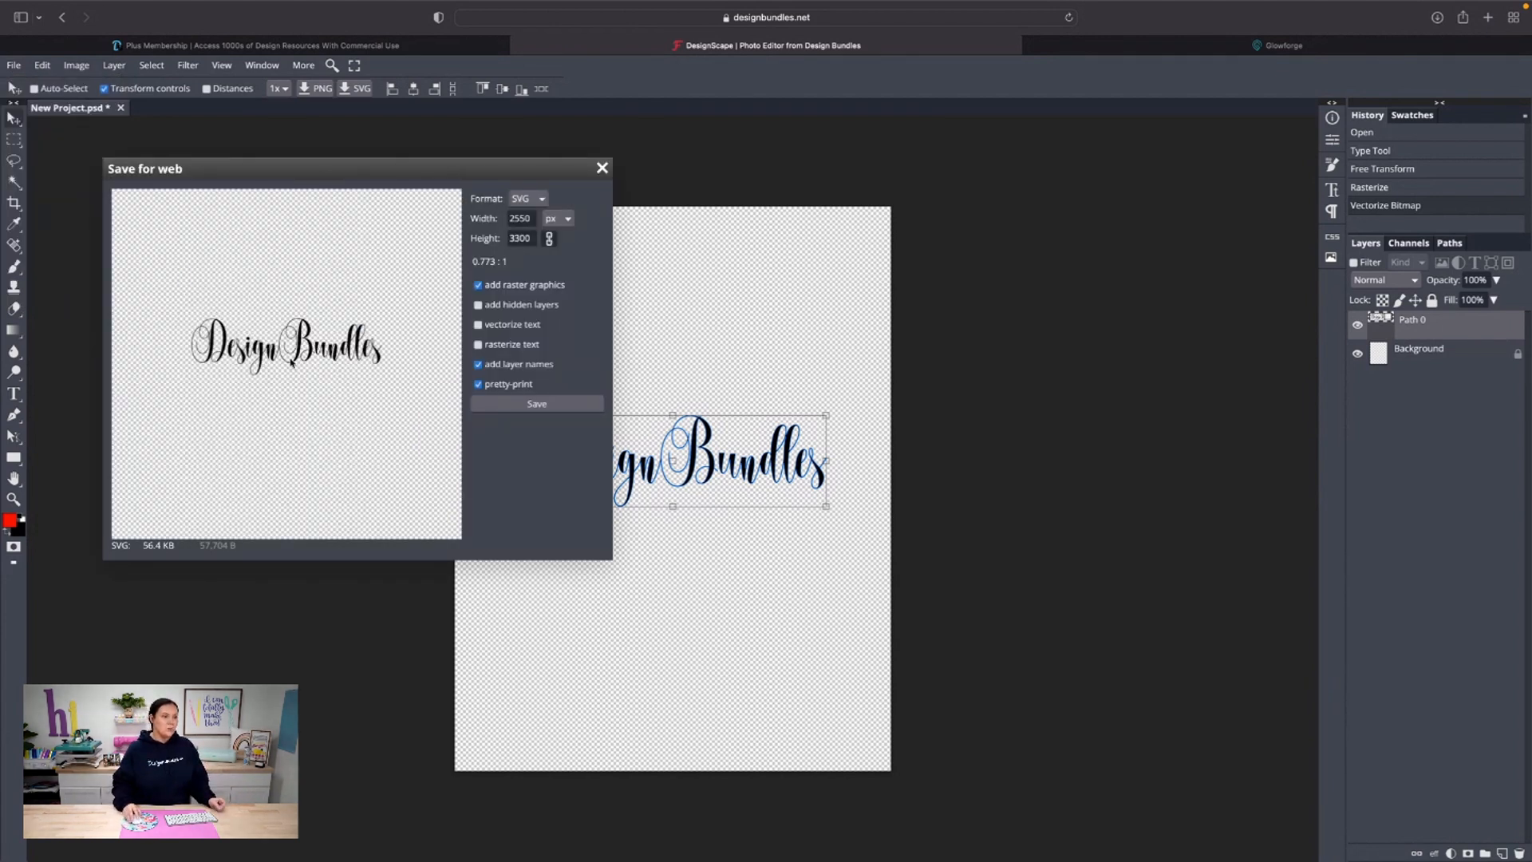
click(537, 404)
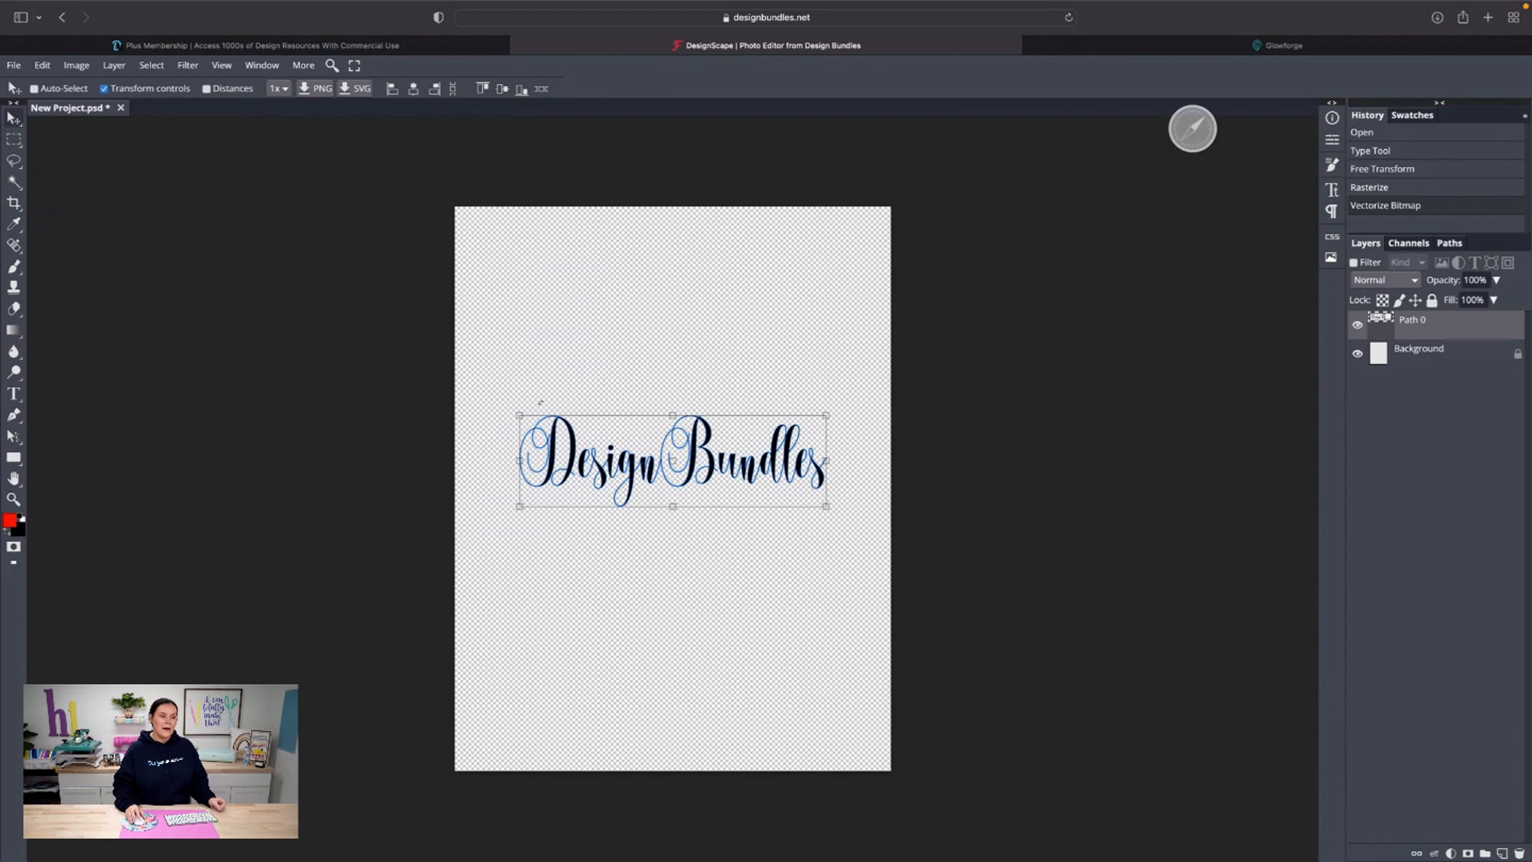
click(1438, 18)
click(1147, 134)
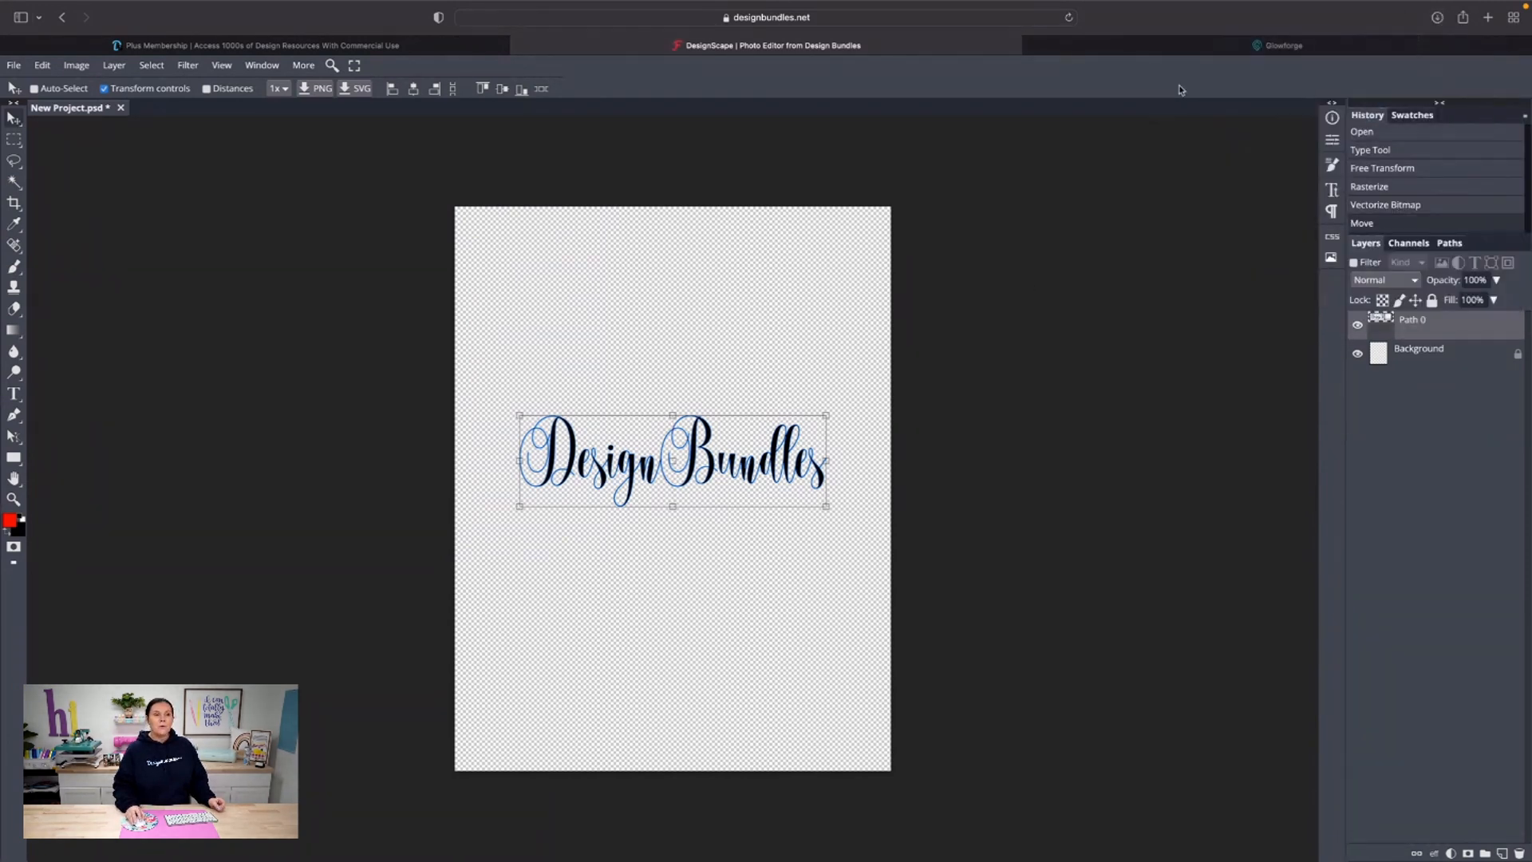
Step: Switch to the Glowforge app and check the recent files in the artwork upload chooser for the exported SVG
click(1209, 52)
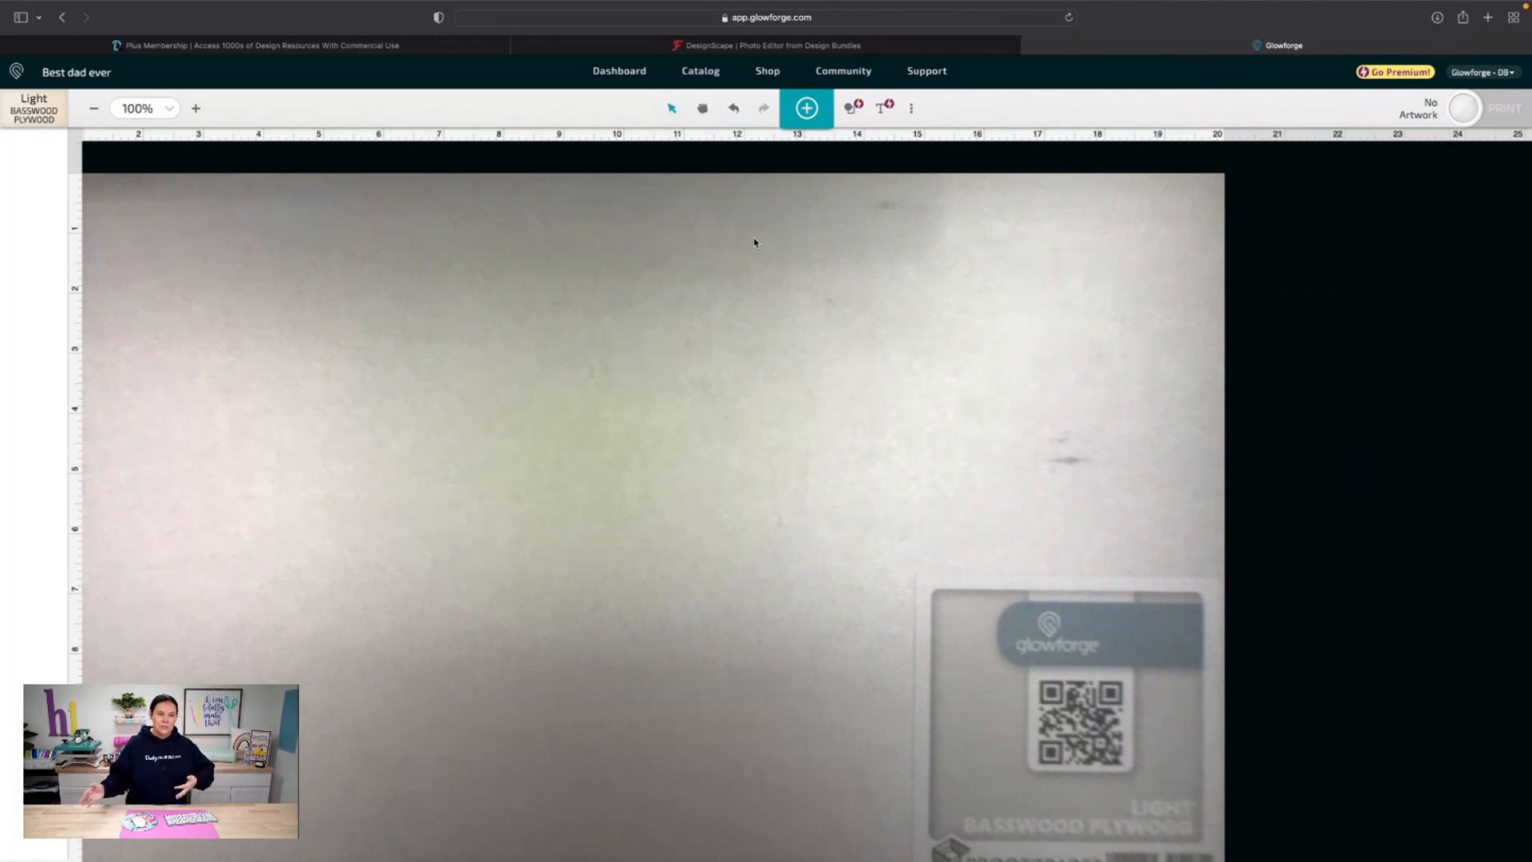
click(807, 112)
click(930, 150)
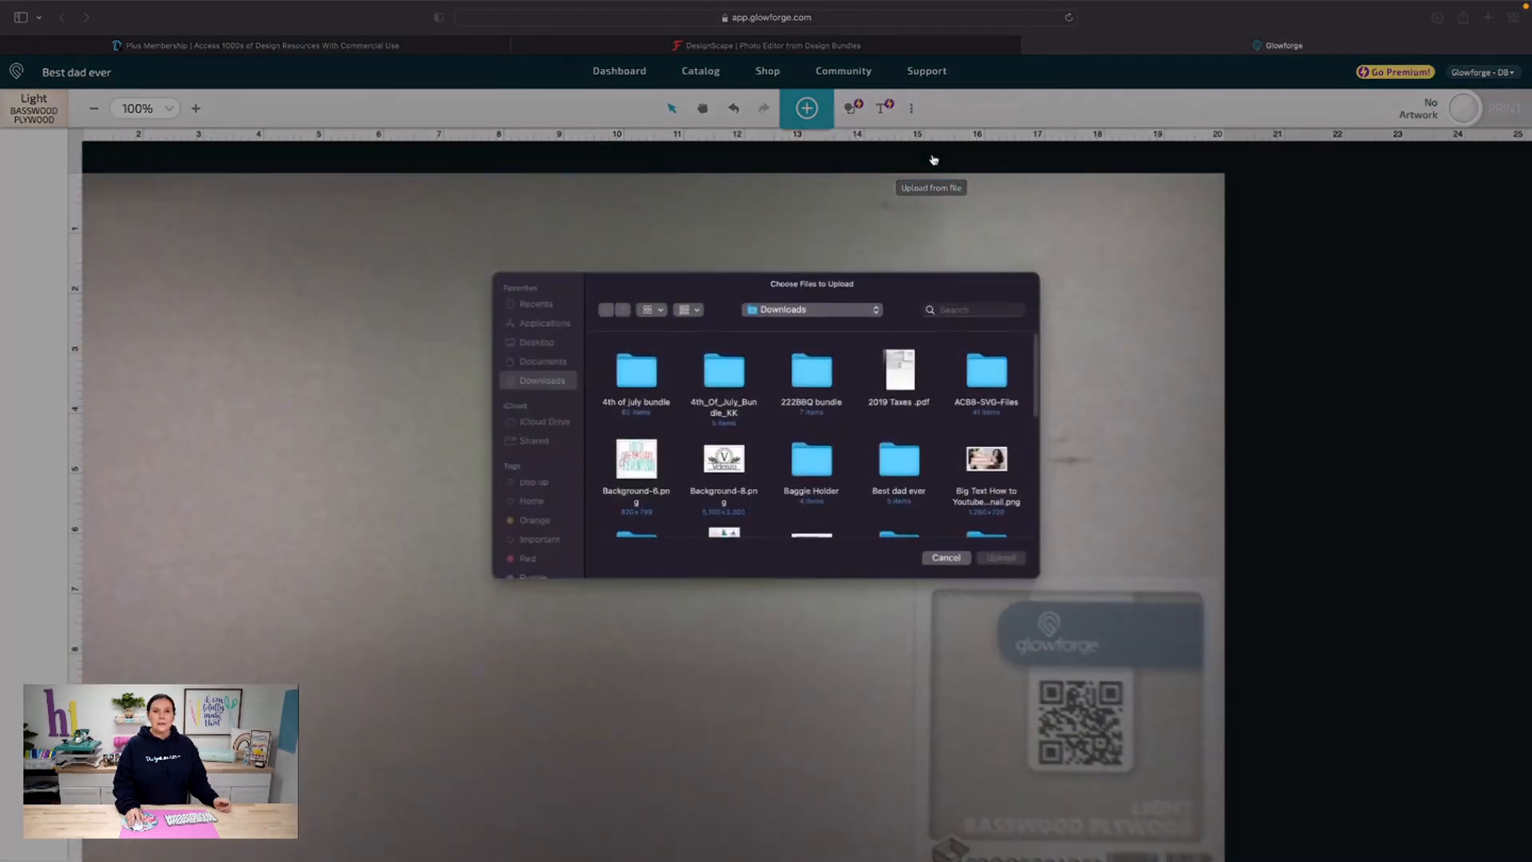
click(537, 310)
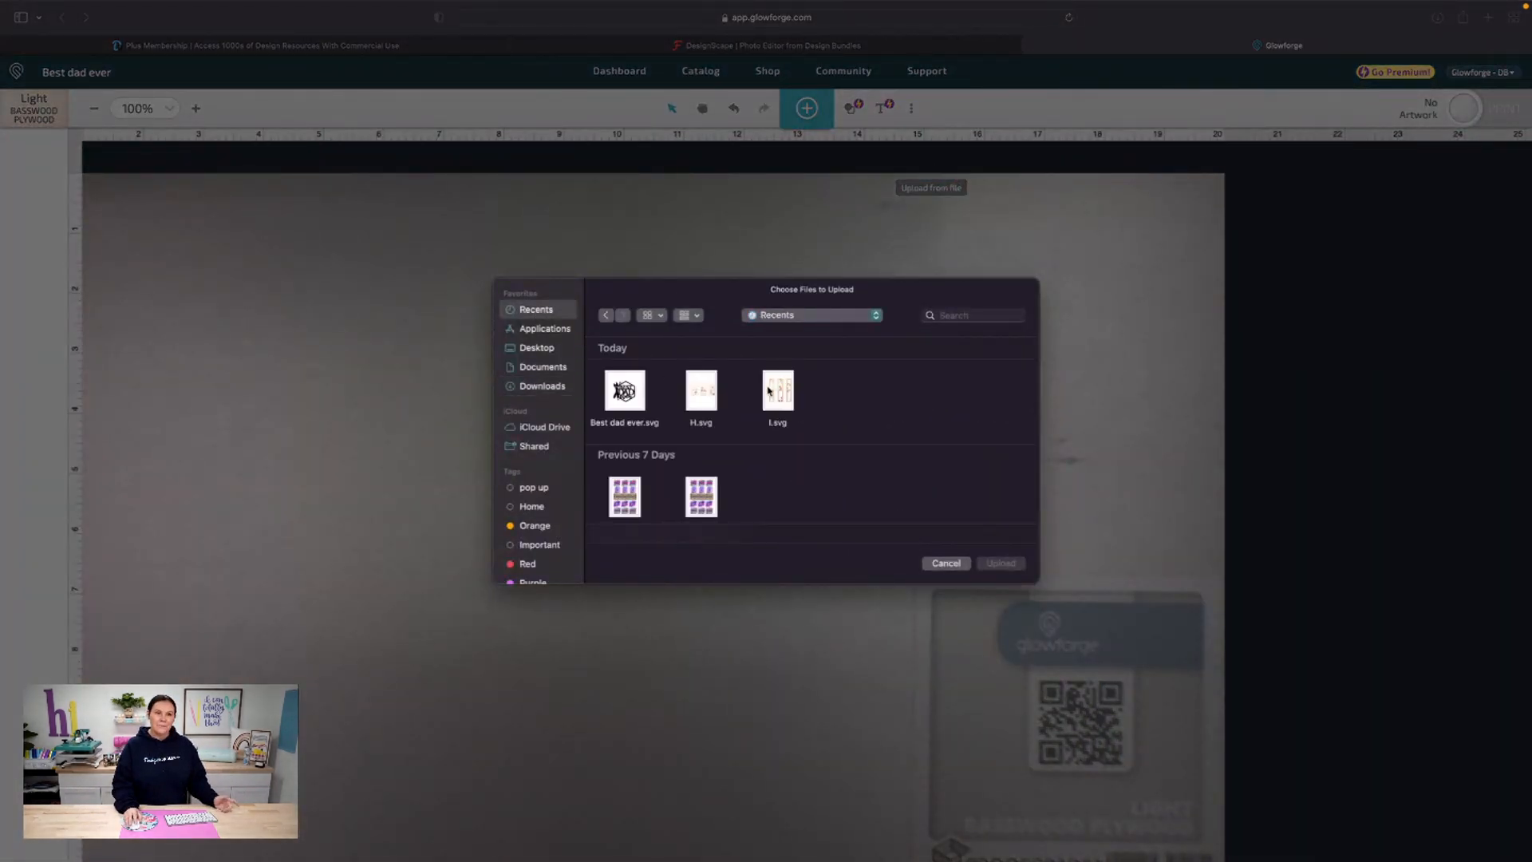
click(946, 564)
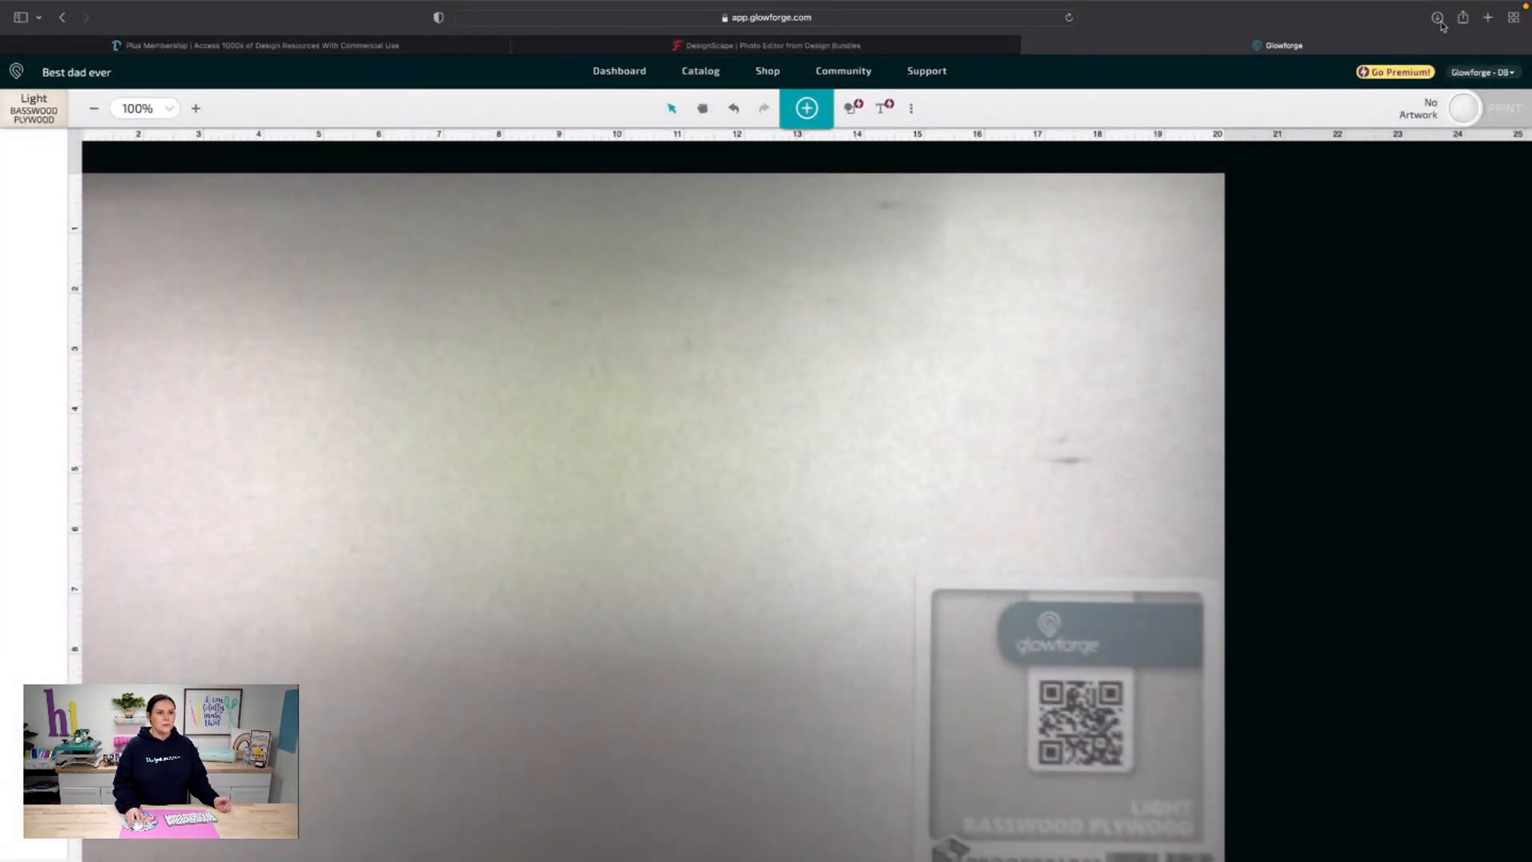
Step: Open the downloaded New Project-3.svg from the browser's download list to view it, and return to Glowforge
click(1437, 16)
double_click(1298, 124)
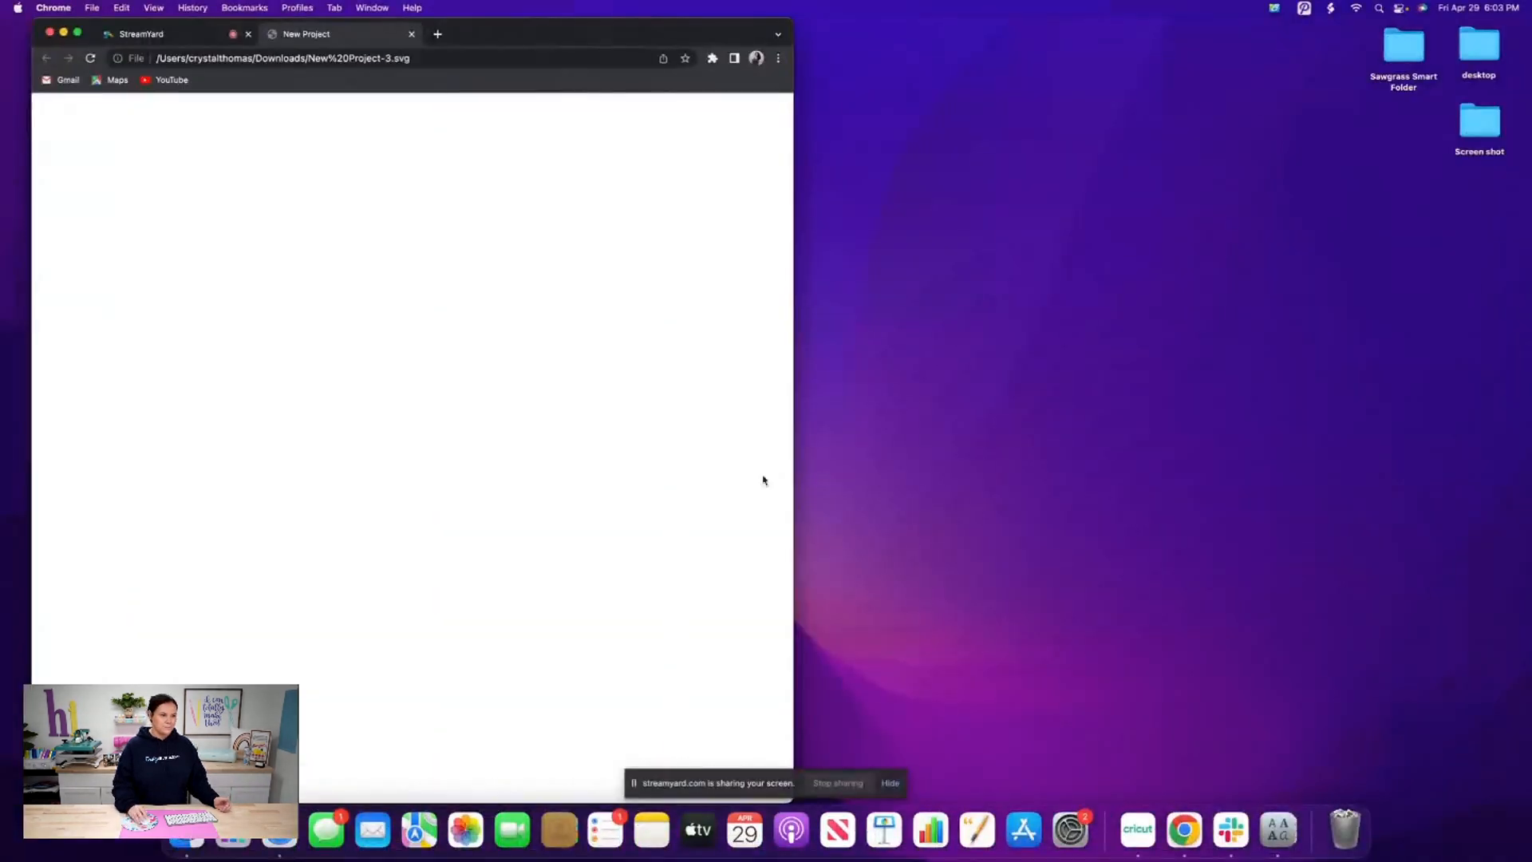
click(279, 830)
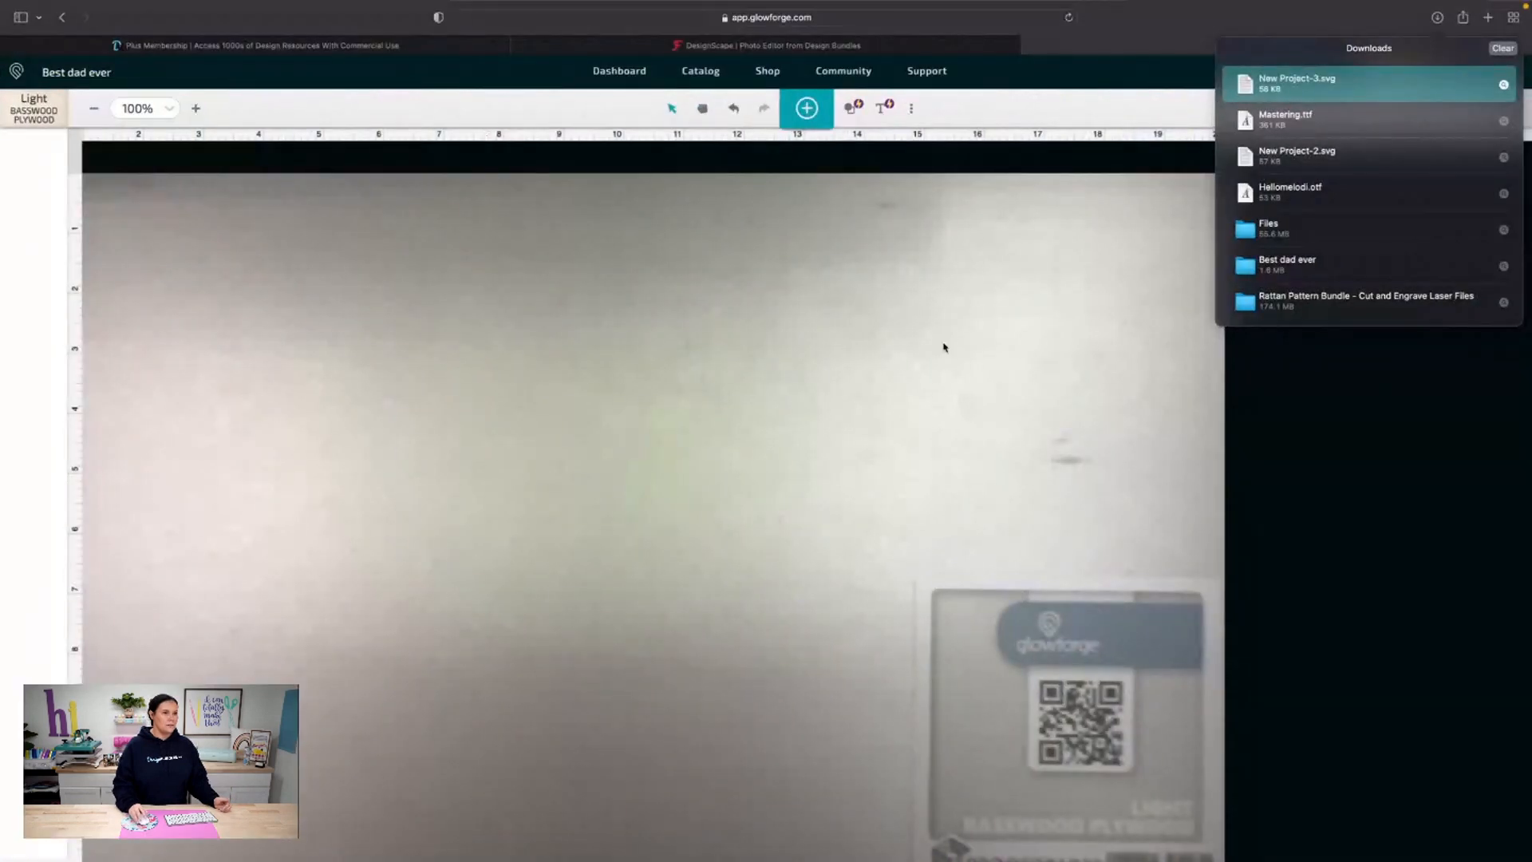
Step: Upload New Project-3.svg from the recent files as artwork in the Best dad ever project
click(805, 108)
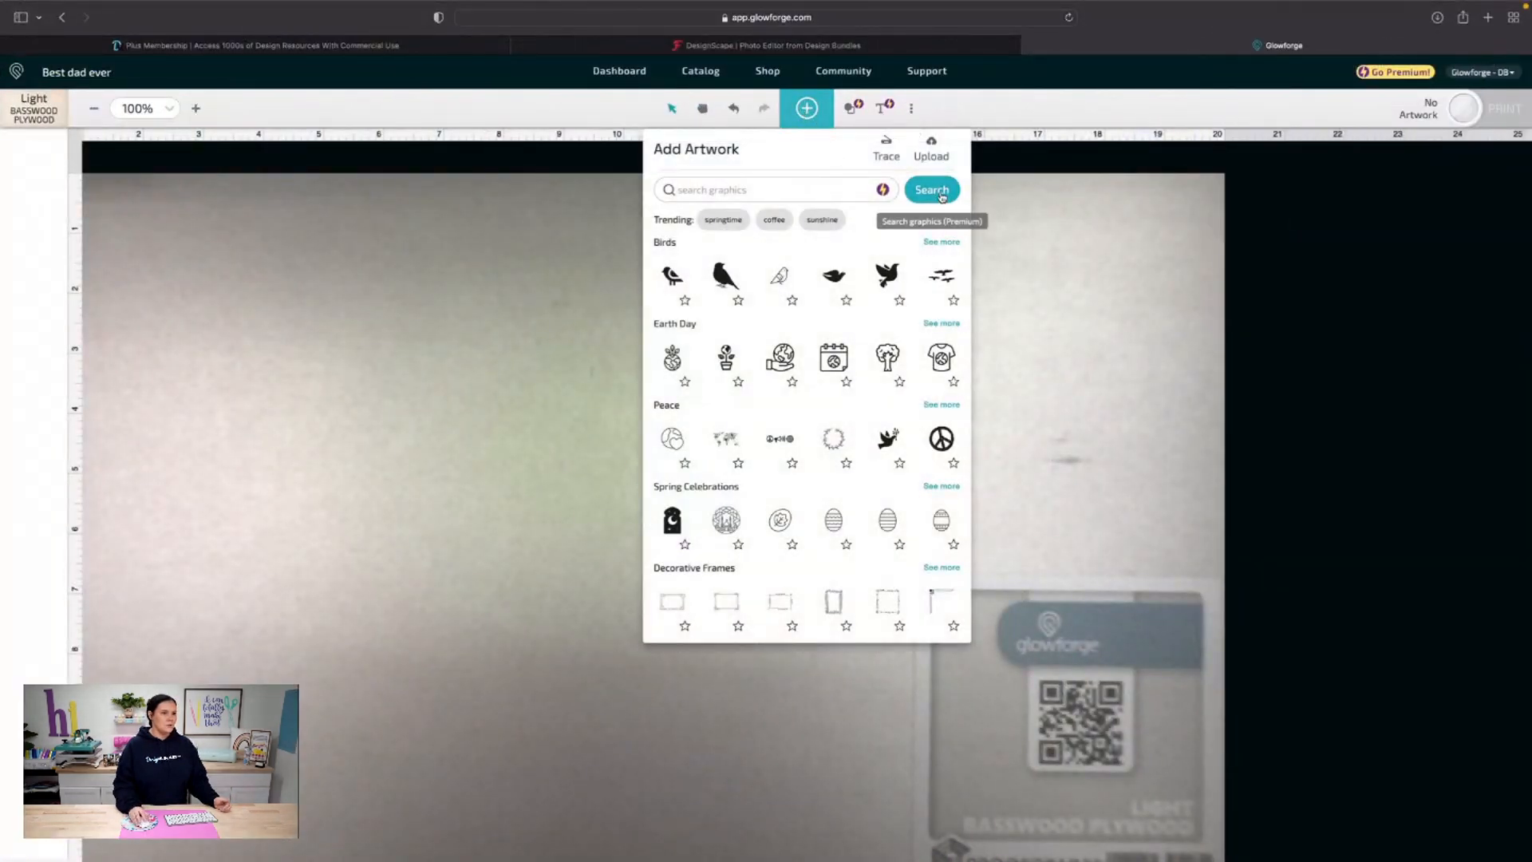
click(930, 150)
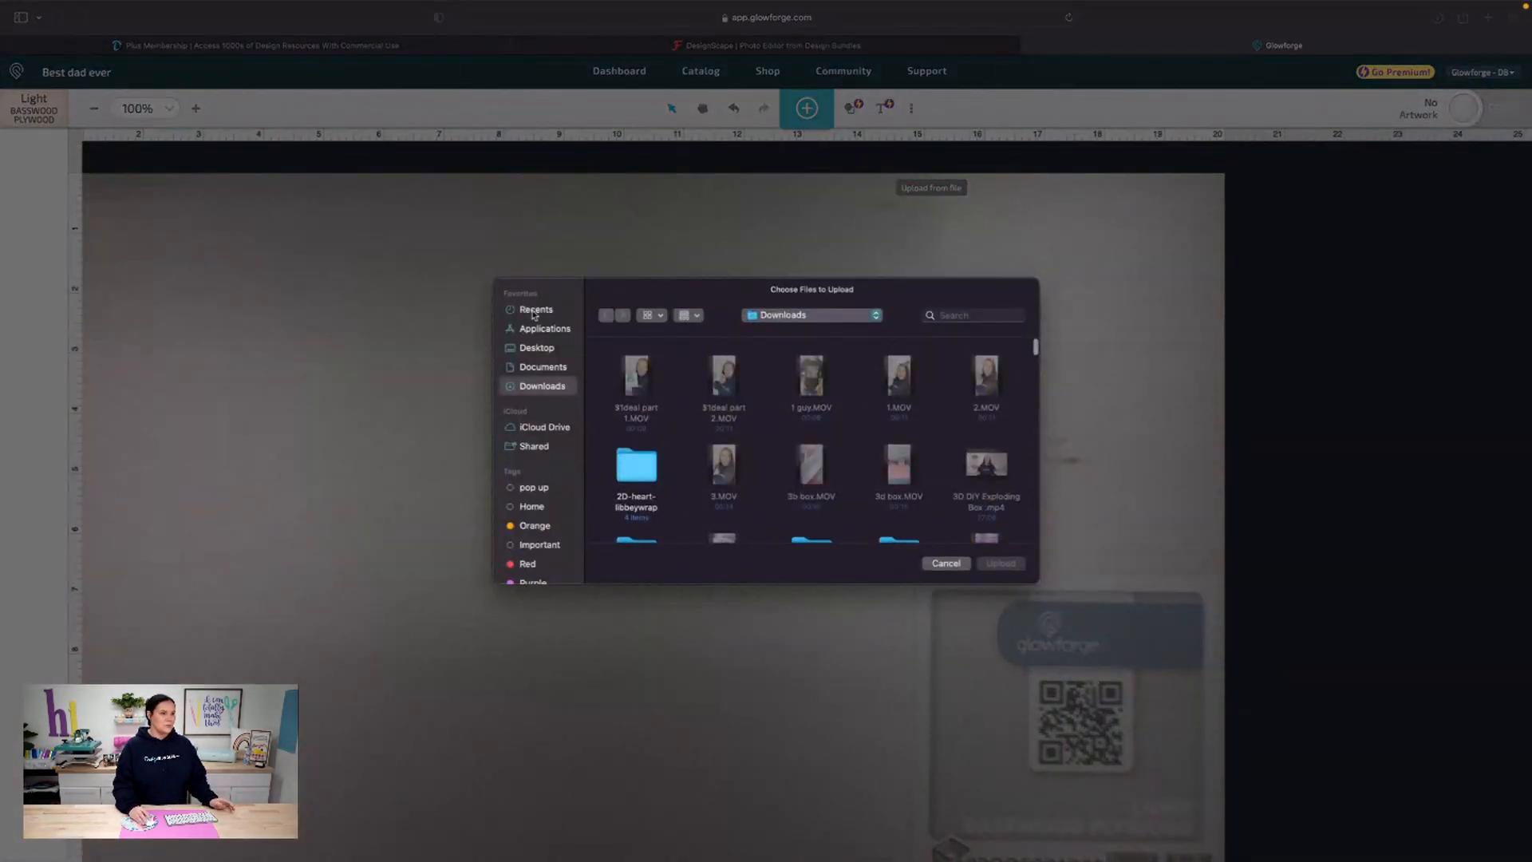
click(532, 311)
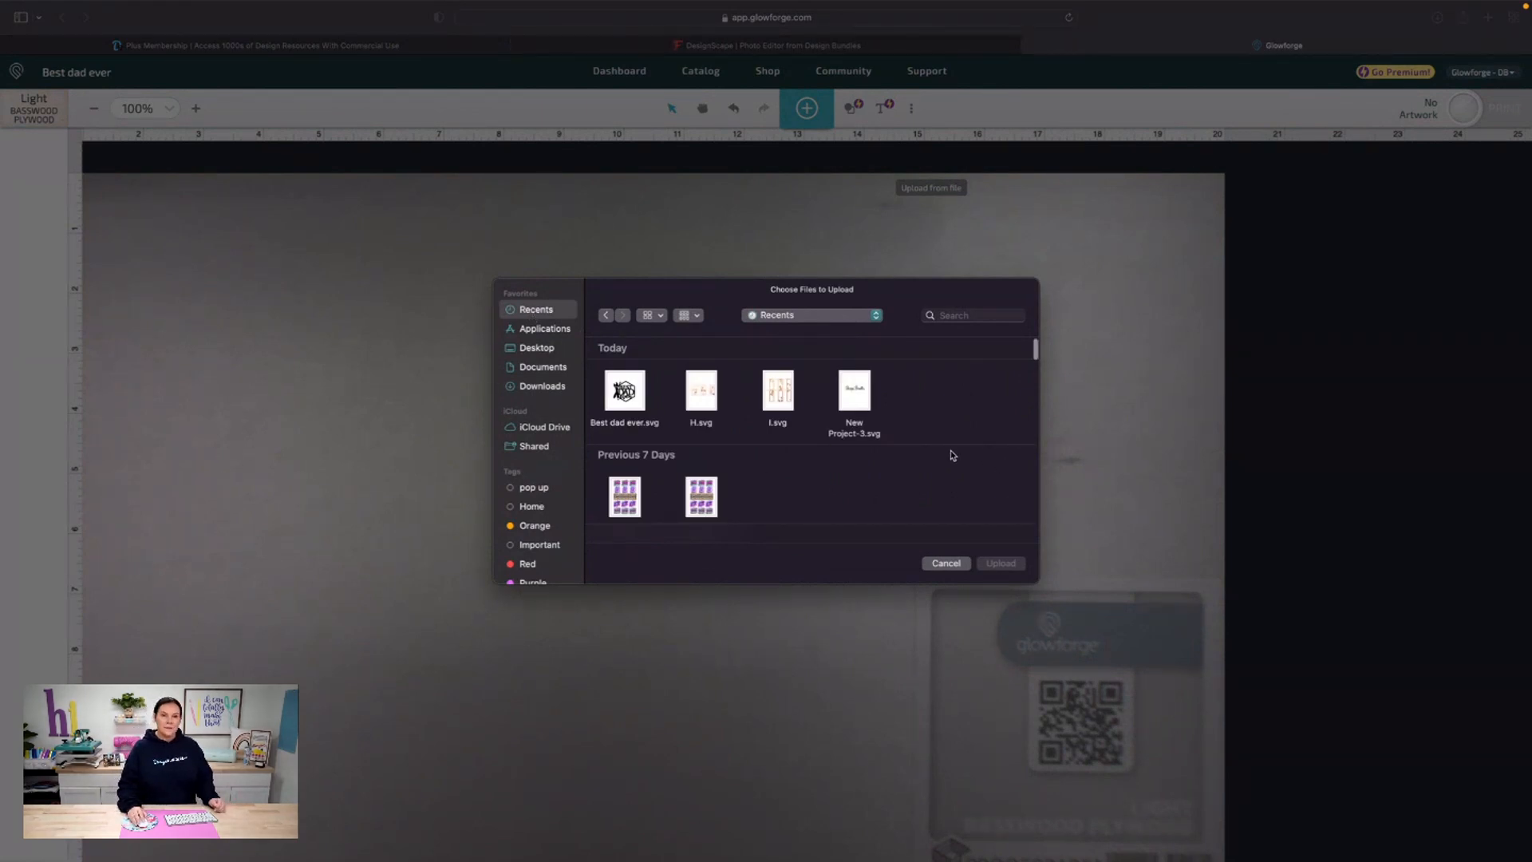
click(854, 395)
click(1014, 564)
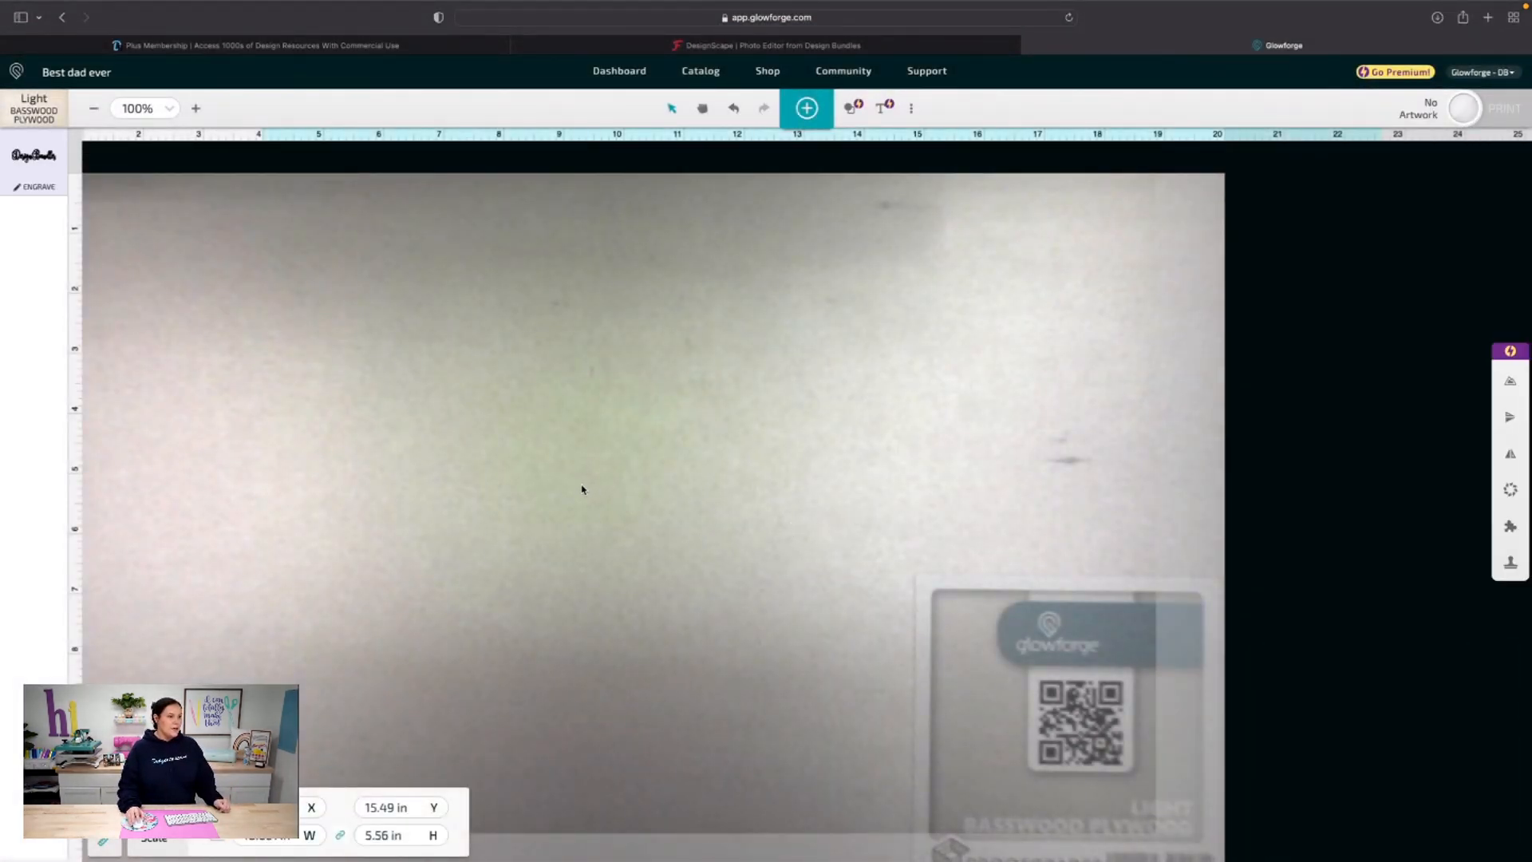
Step: Move the uploaded Design Bundles artwork from below the bed onto the upper part of the plywood, at about 4.42 in Y
scroll(583, 490, left, 3)
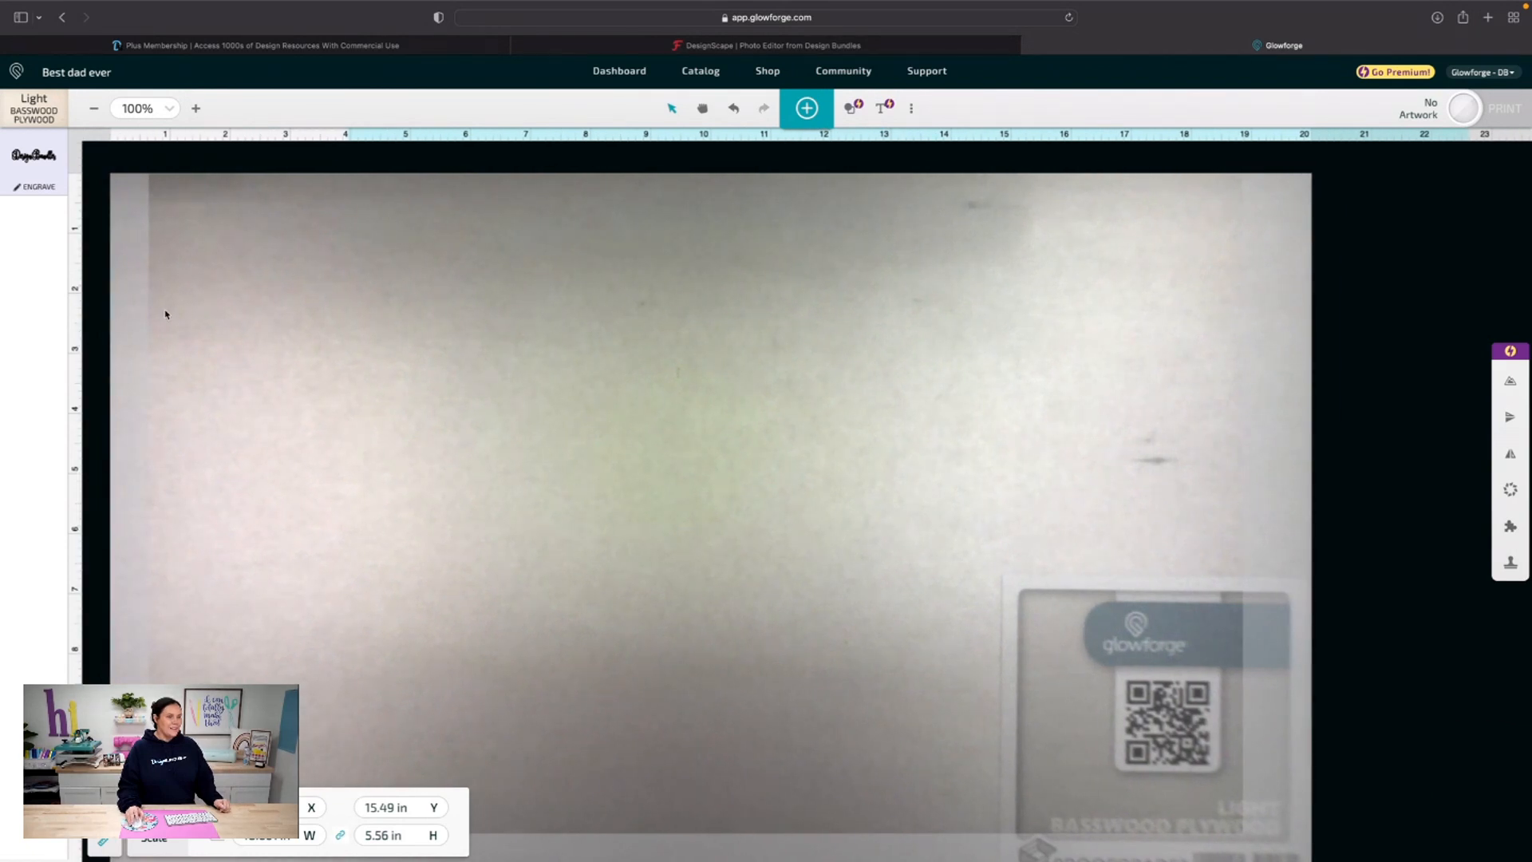
click(44, 165)
click(589, 366)
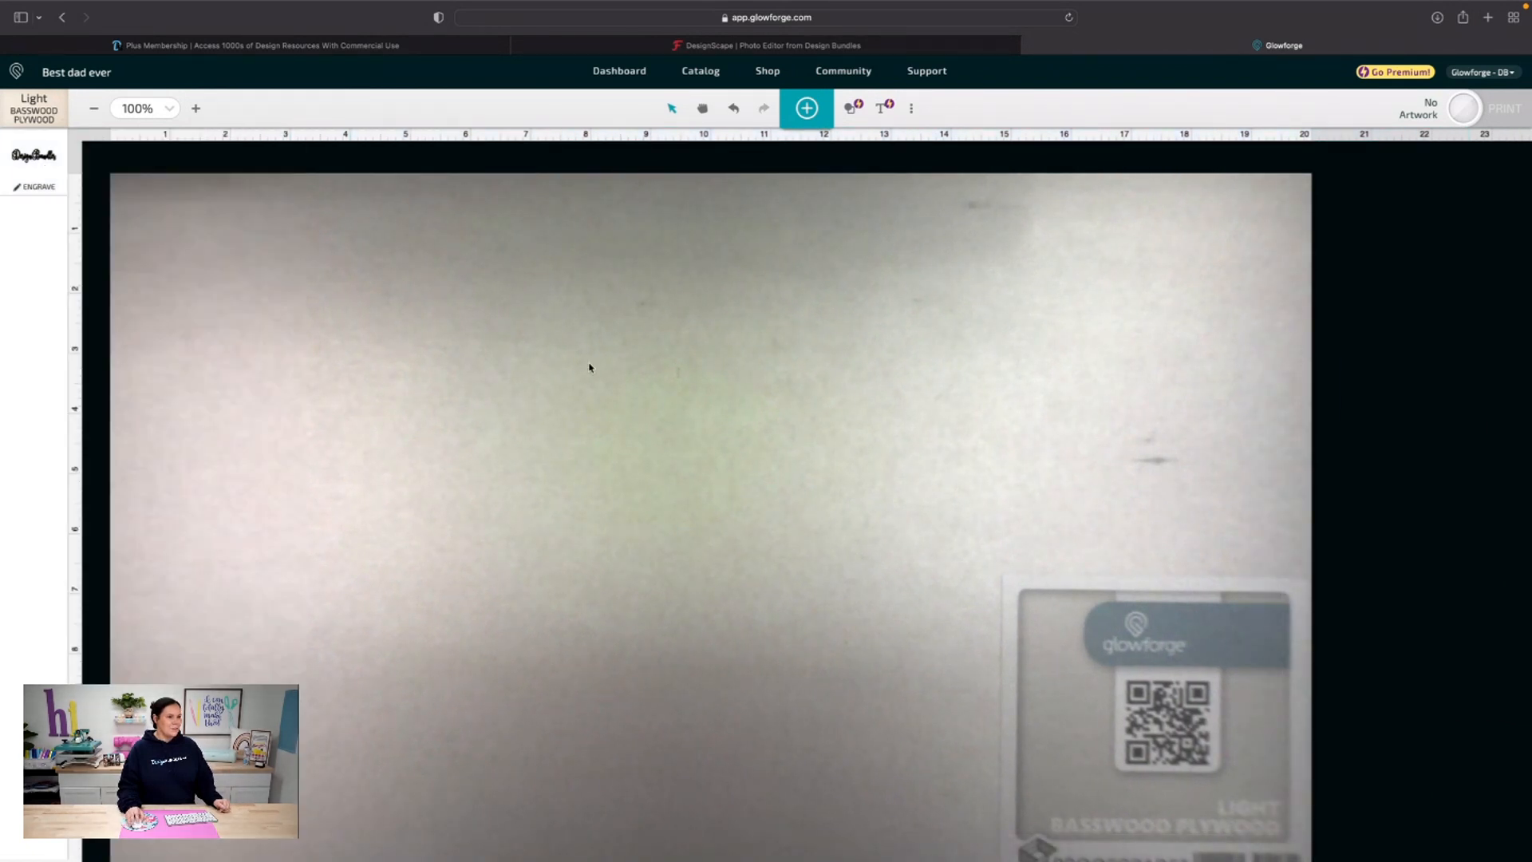
scroll(586, 367, down, 5)
scroll(586, 366, up, 5)
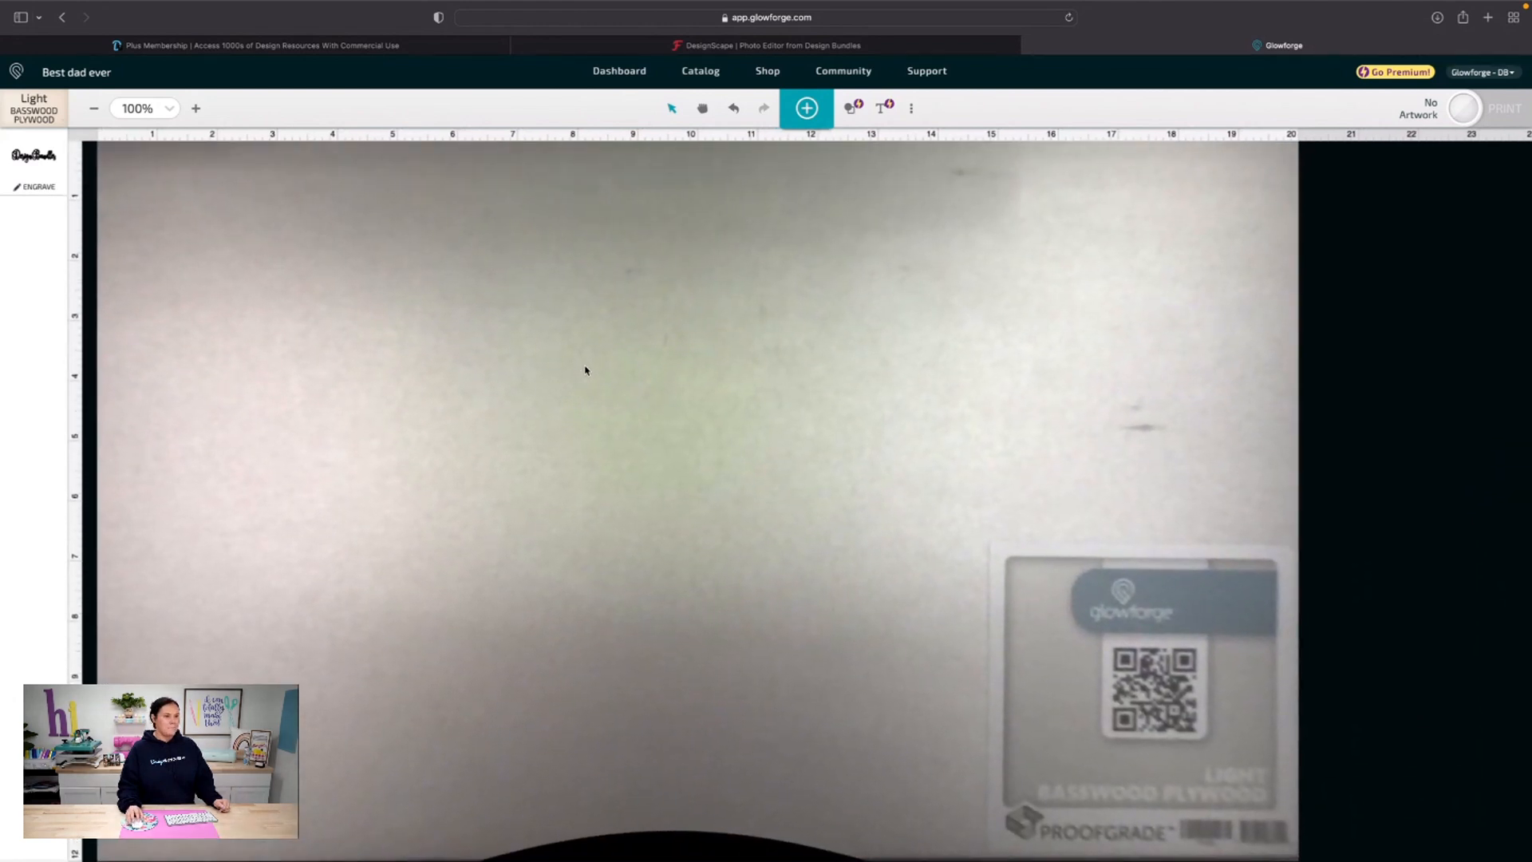
scroll(1039, 739, down, 5)
drag(1037, 745, 967, 860)
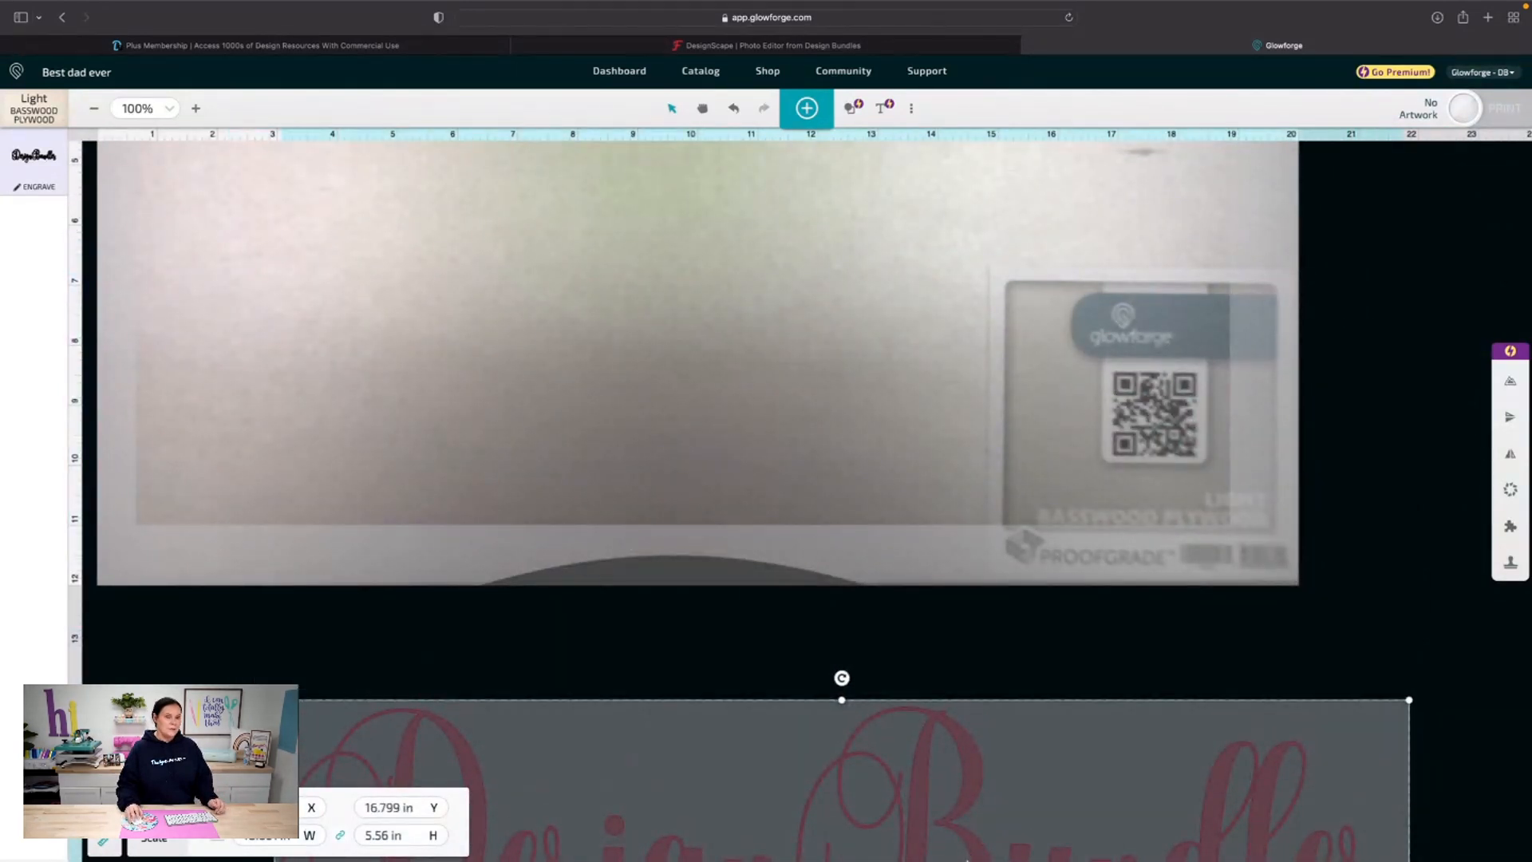
scroll(854, 444, up, 5)
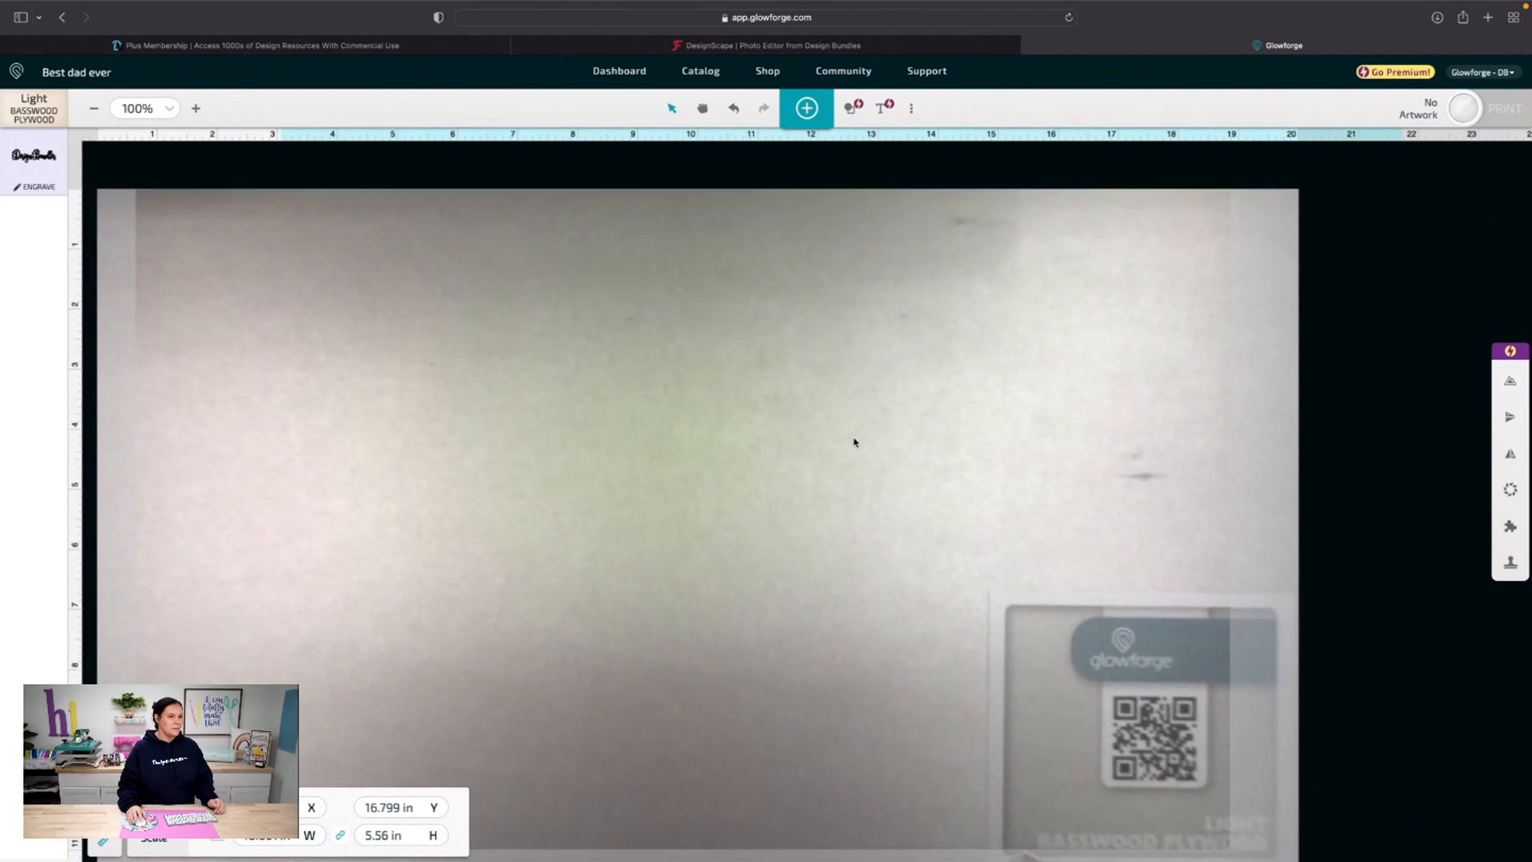
scroll(853, 443, down, 5)
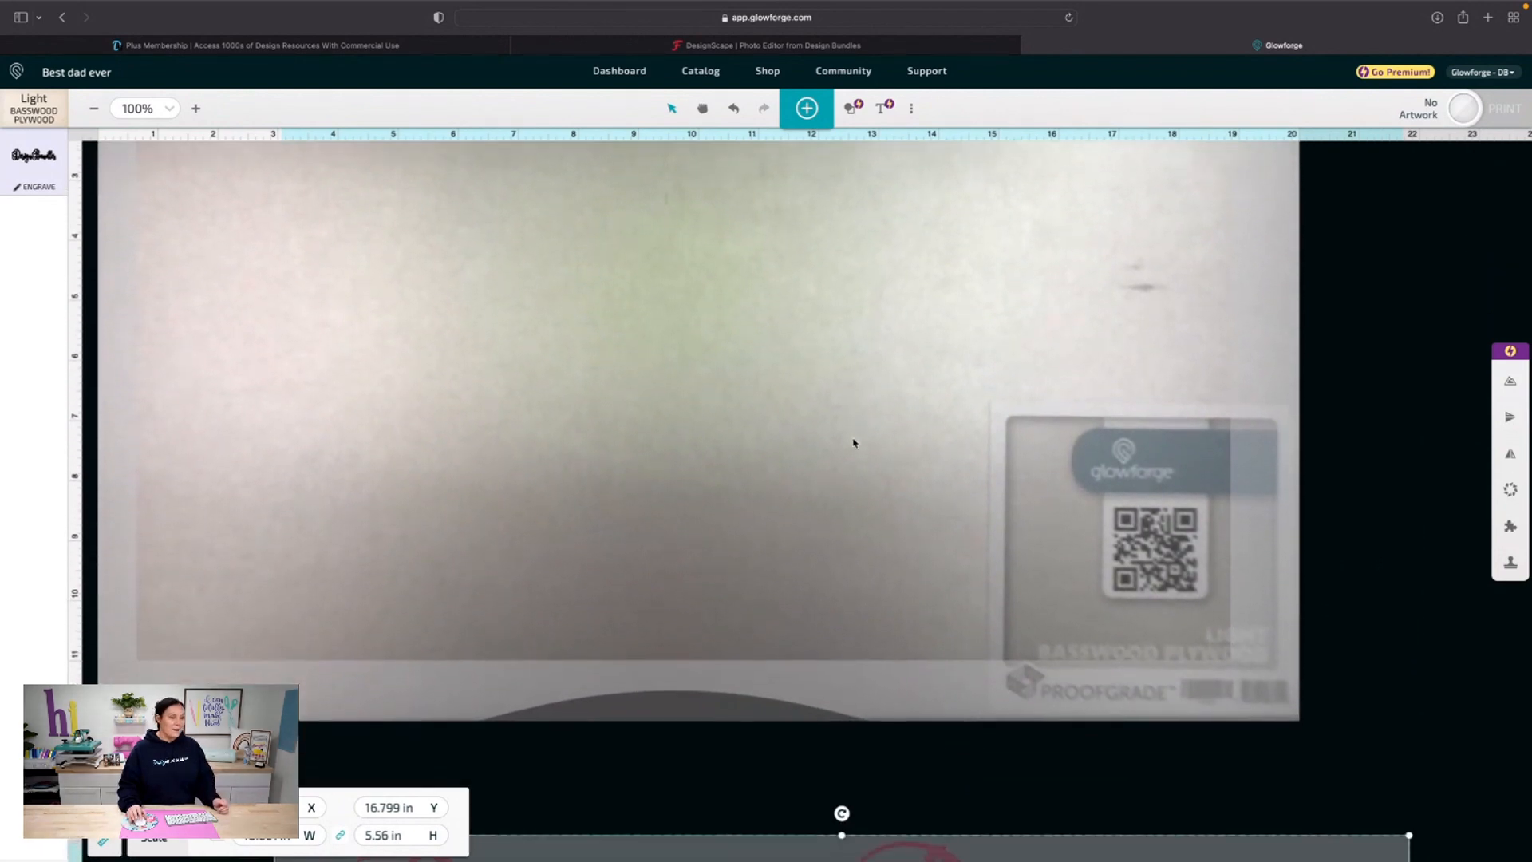
drag(918, 754, 798, 252)
scroll(799, 266, up, 5)
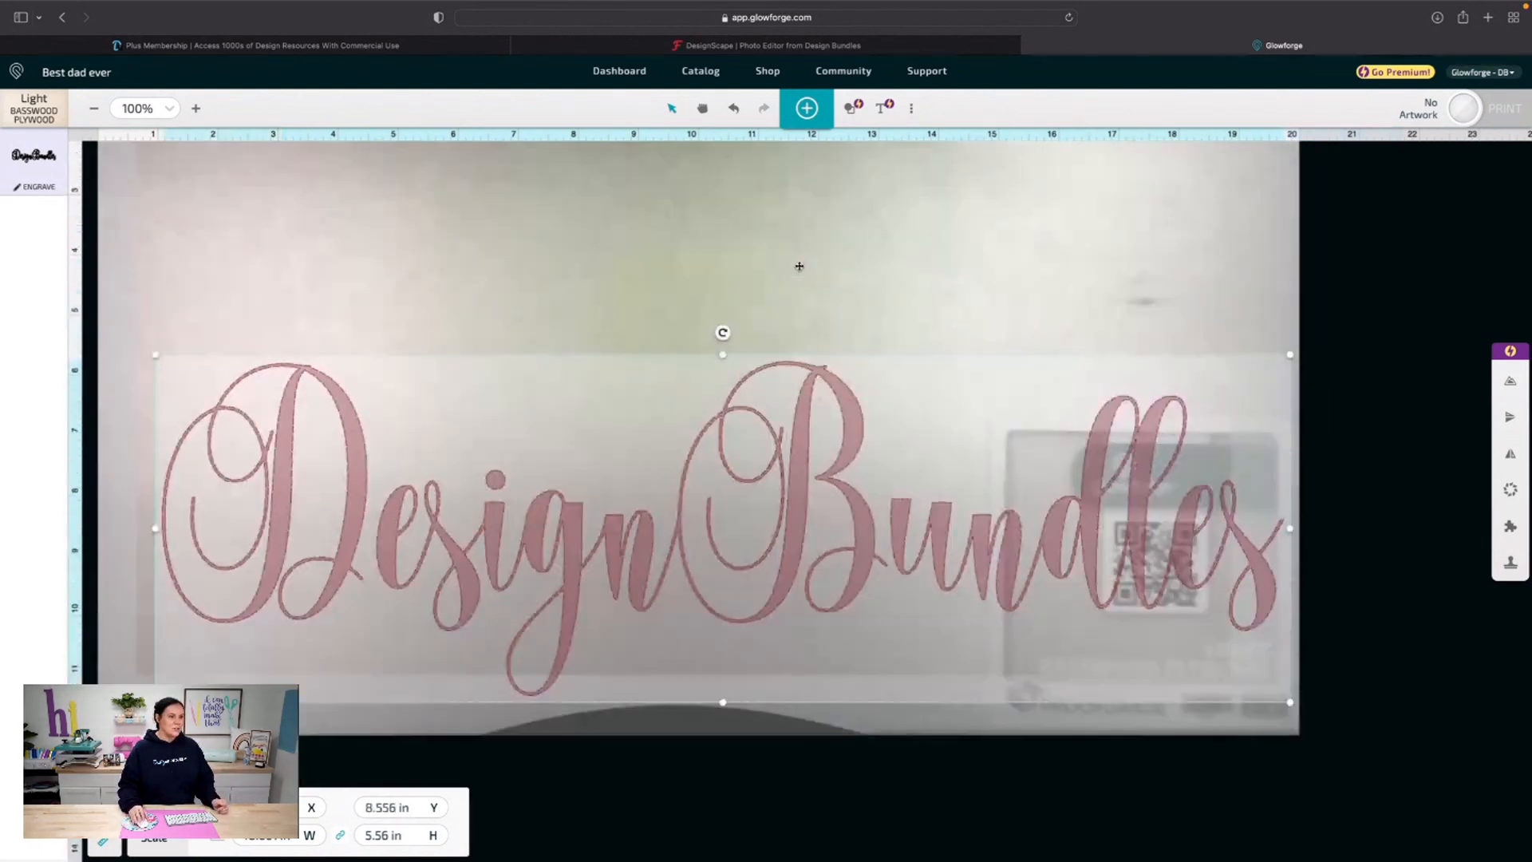
drag(819, 661, 798, 412)
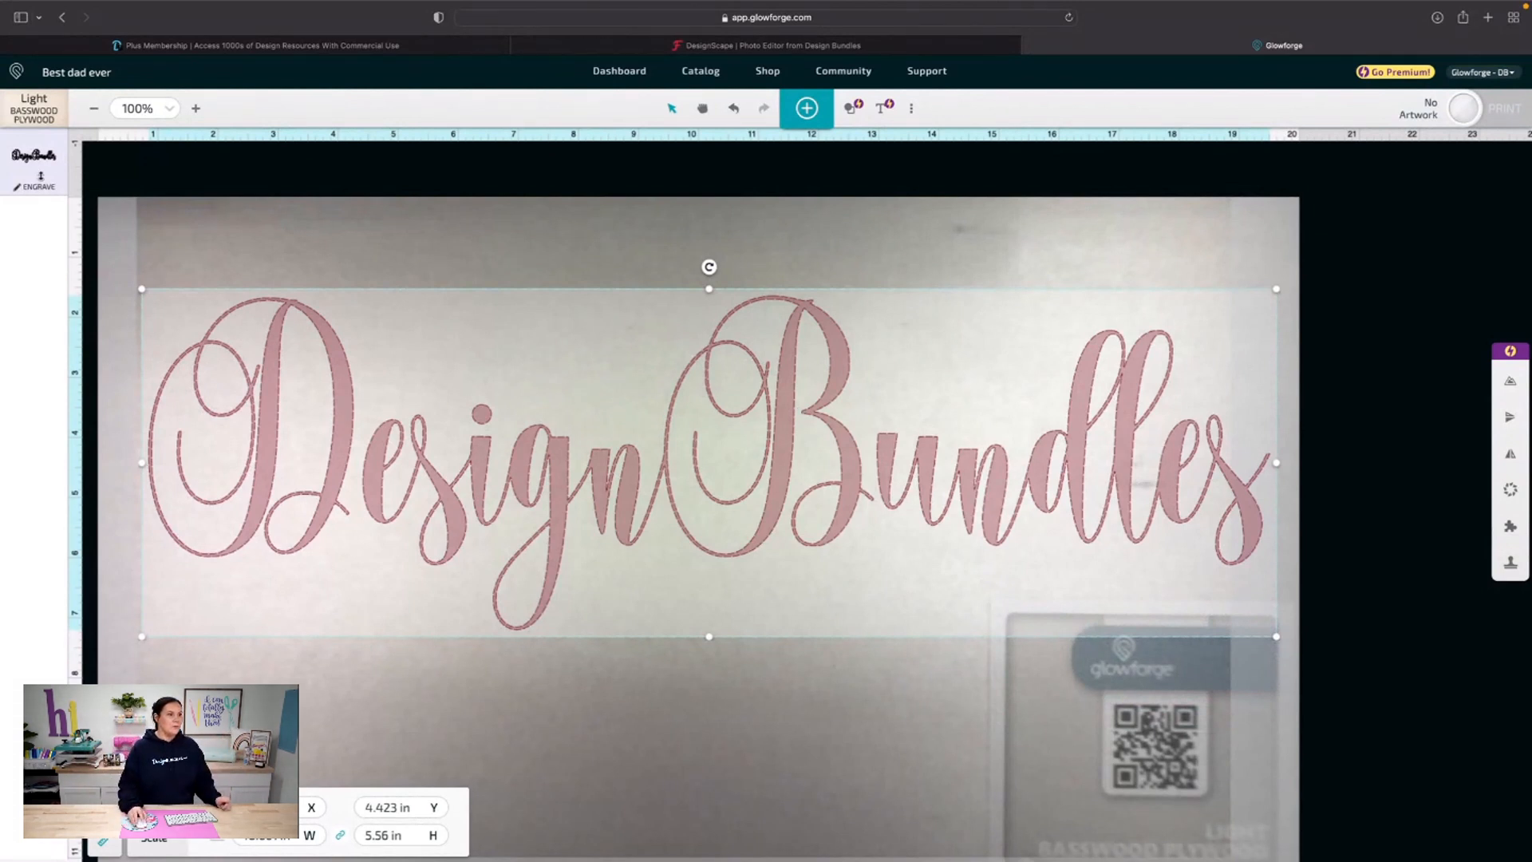
Step: View the engrave, cut, score and ignore options for the Design Bundles artwork, and close them without changing the setting
click(37, 157)
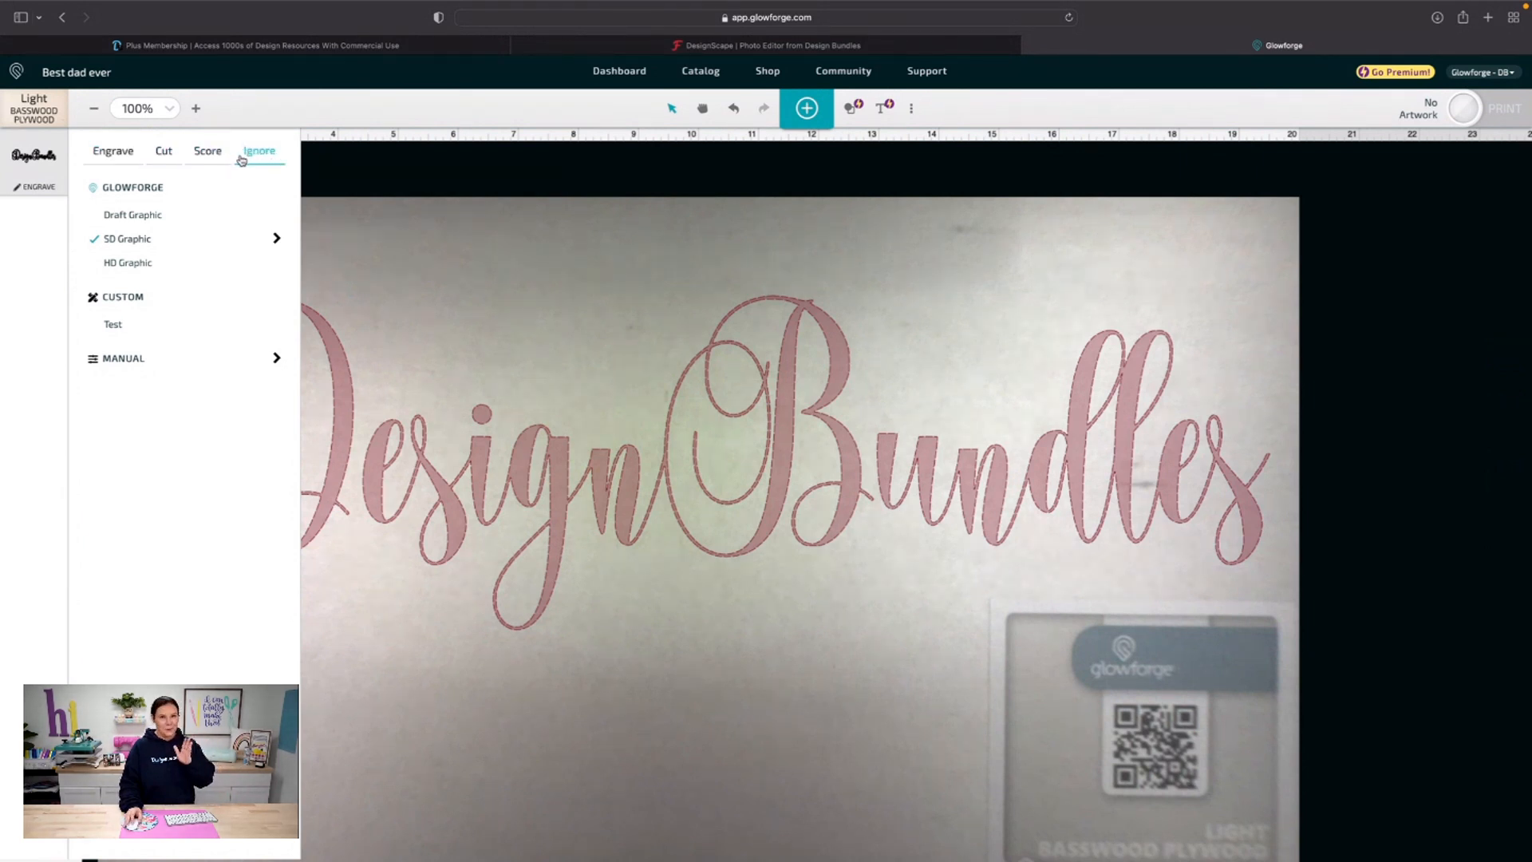
click(620, 333)
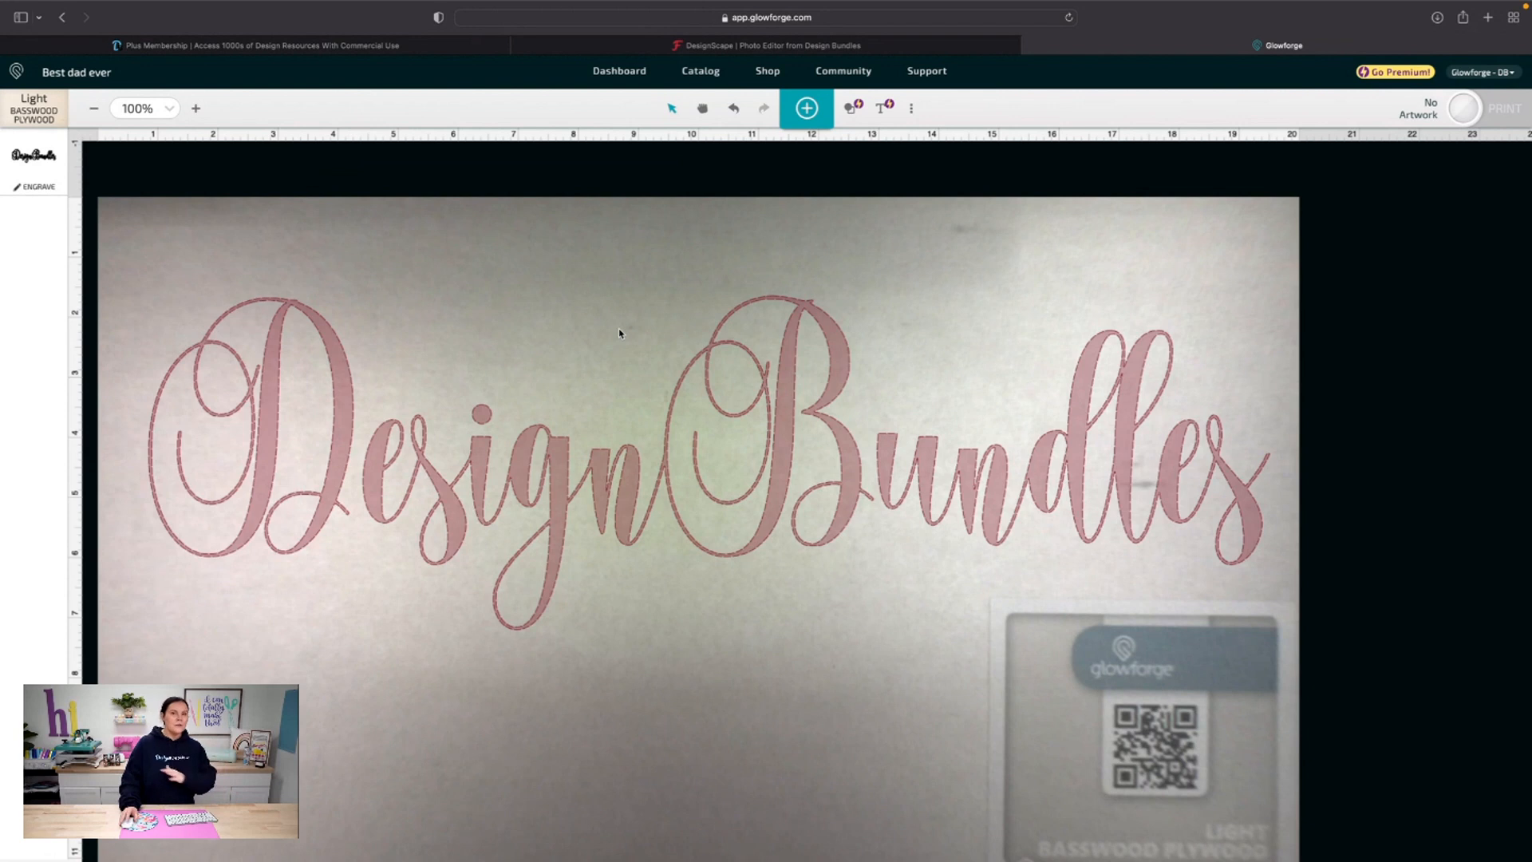